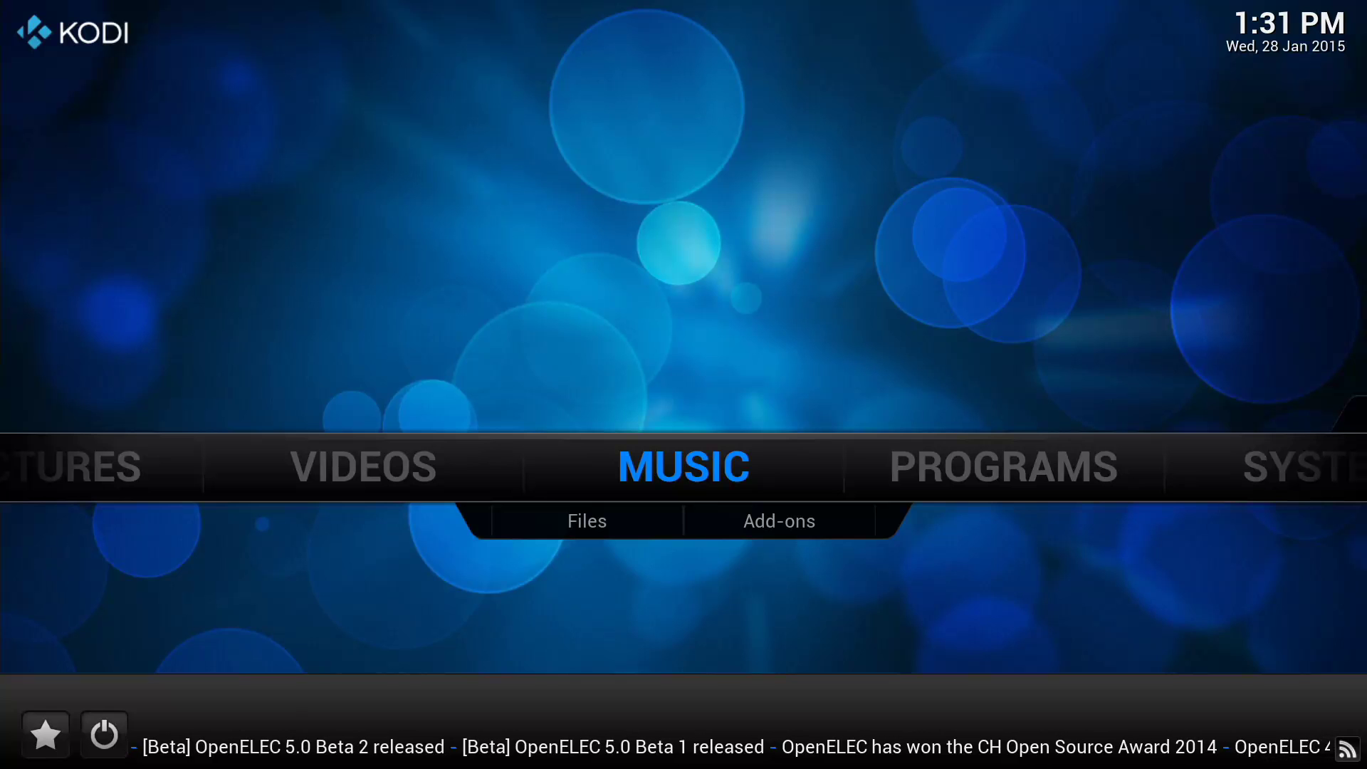
- Open the OpenELEC settings from the System section of the home screen and leave them again
key(Right)
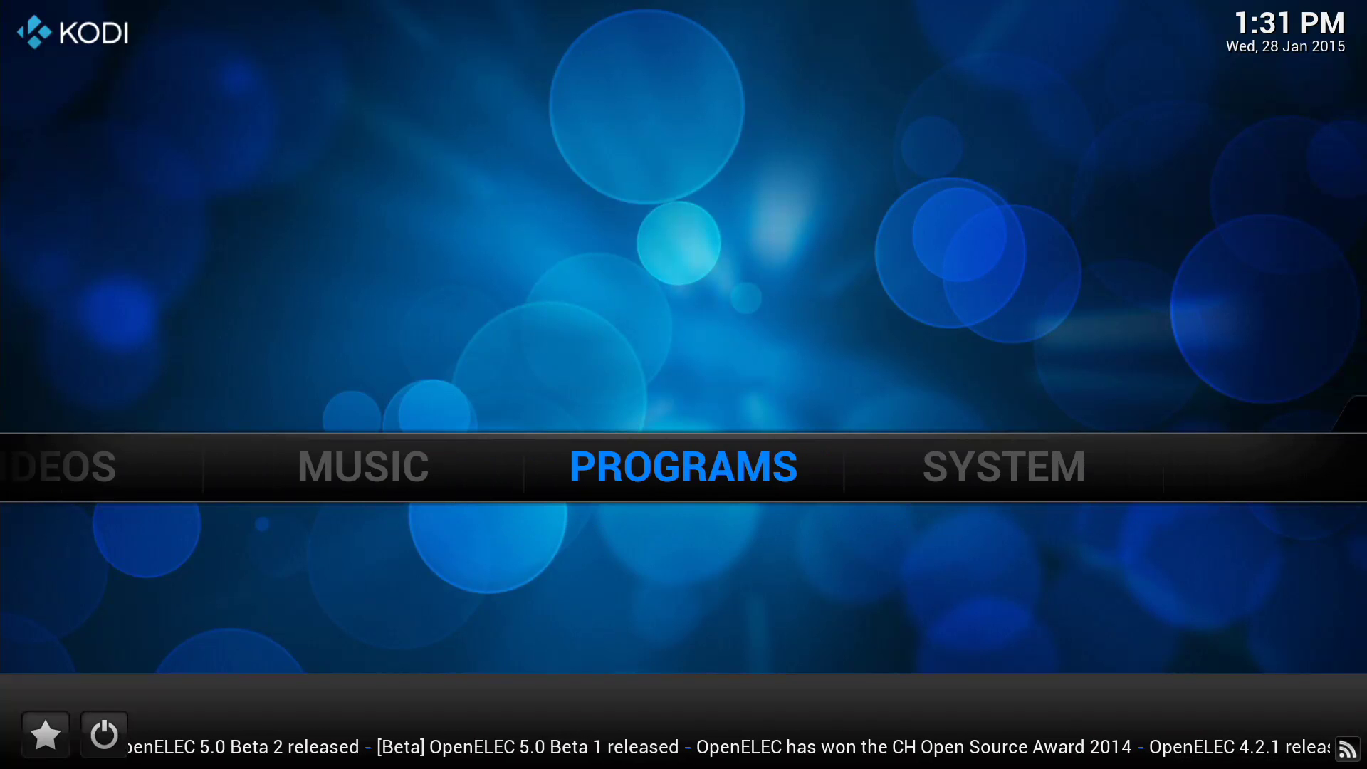
key(Right)
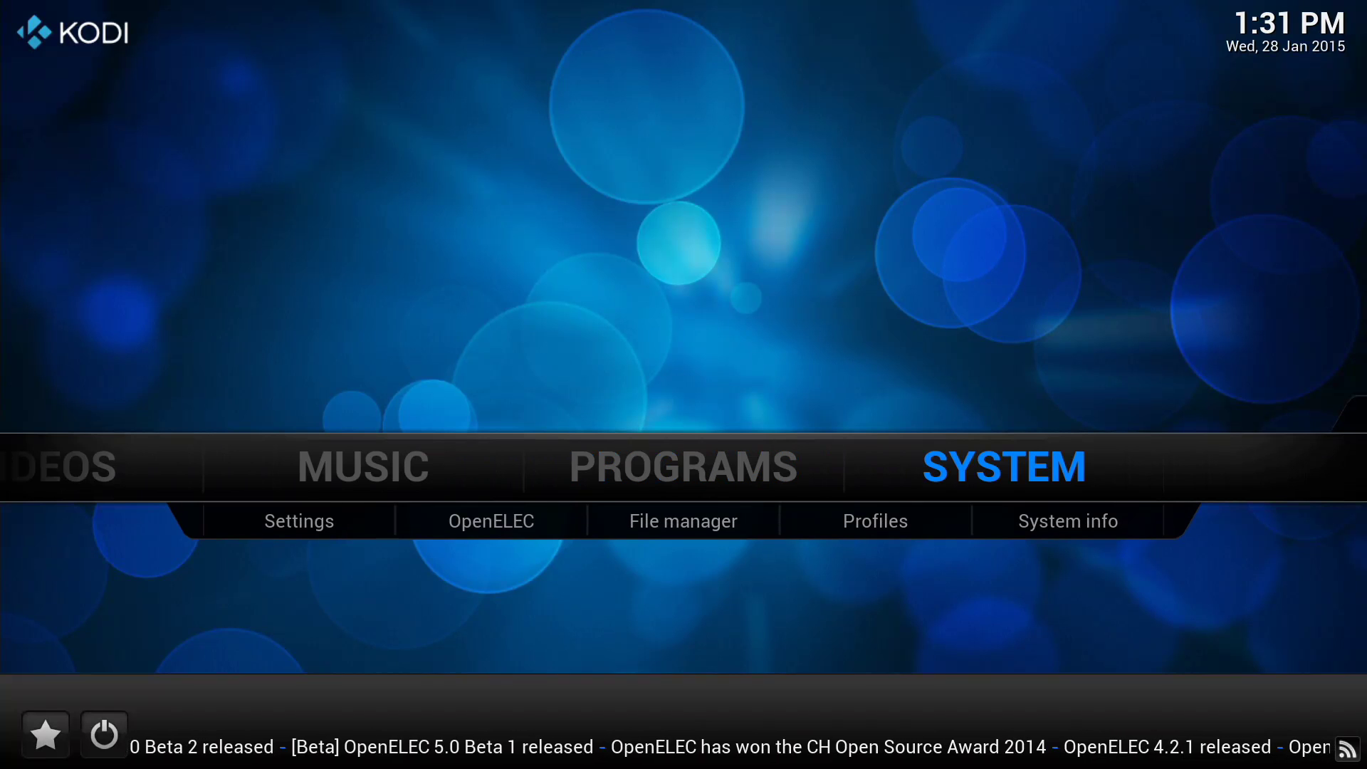
key(Down)
key(Right)
key(Right)
key(Left)
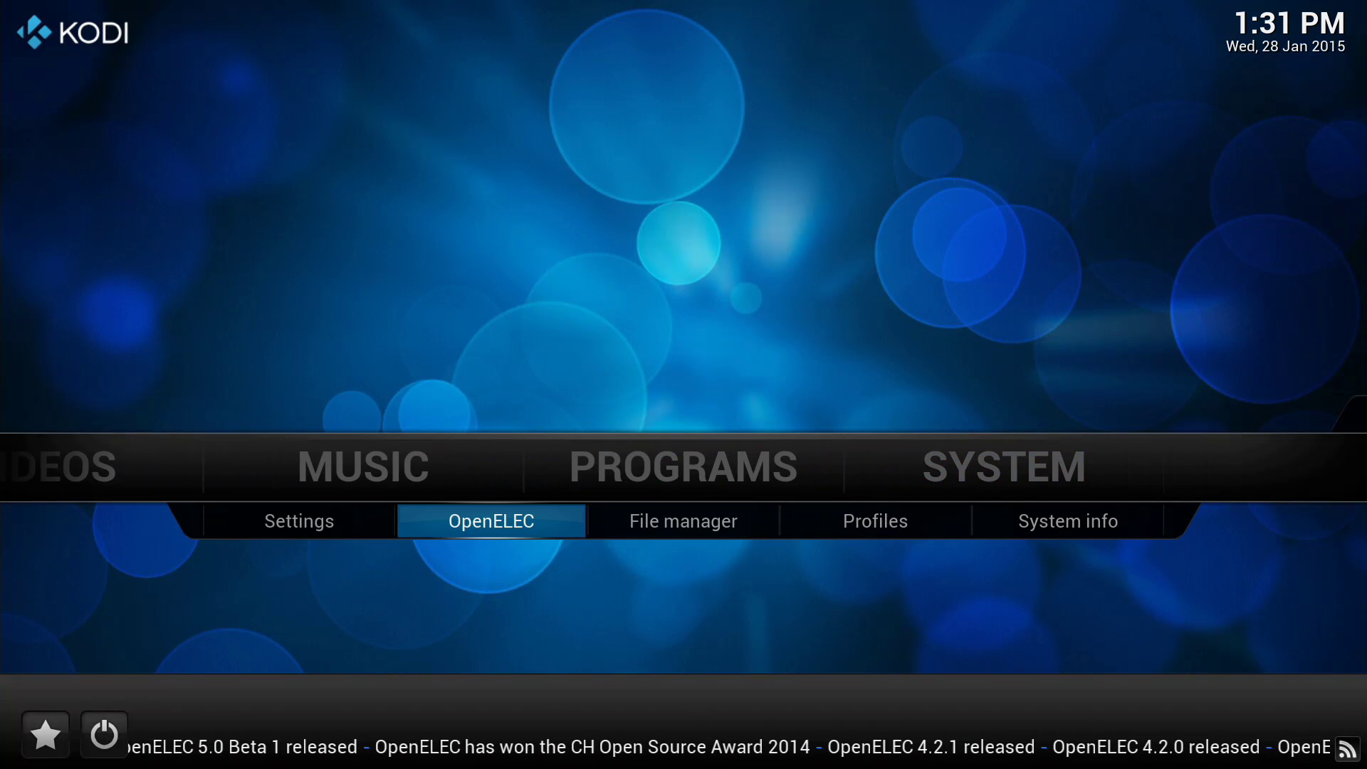
key(Return)
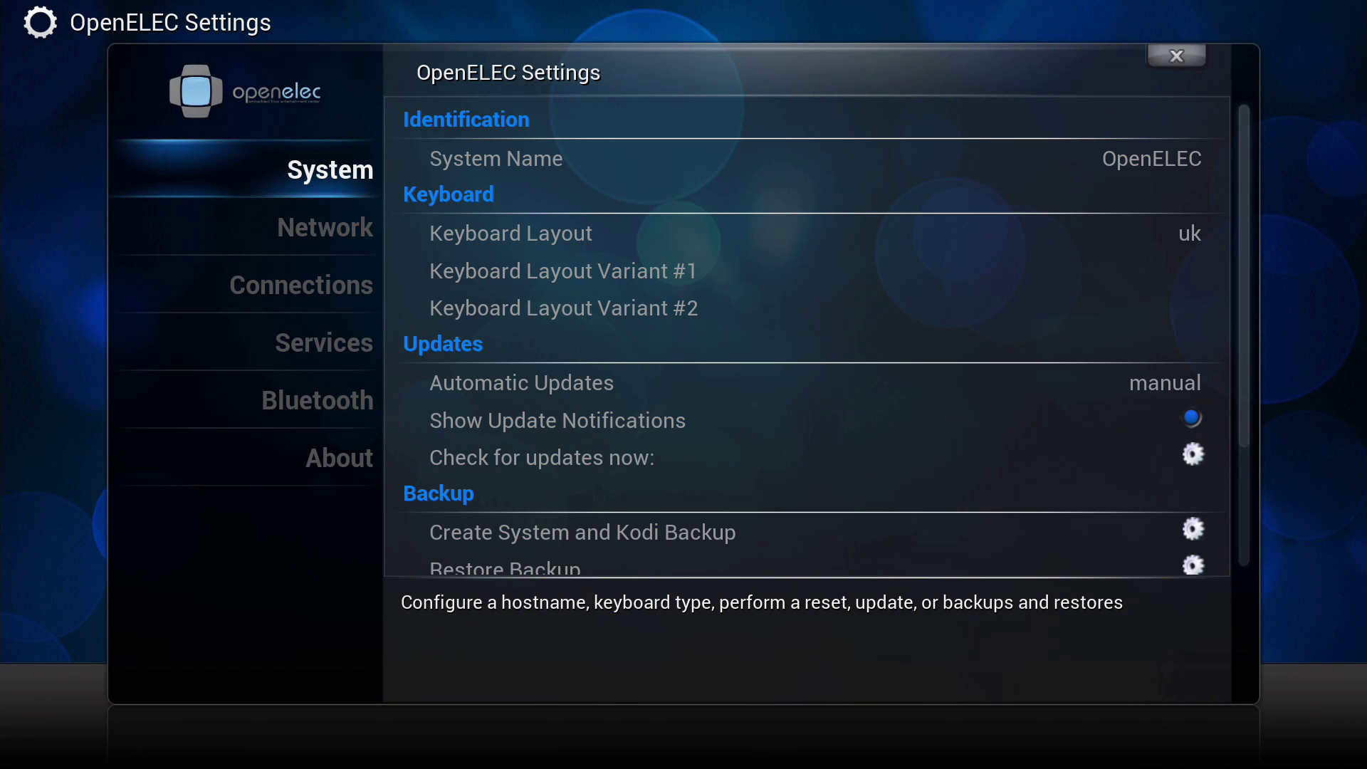
key(Escape)
- Launch the OpenELEC Configuration add-on from the Programs section
key(Up)
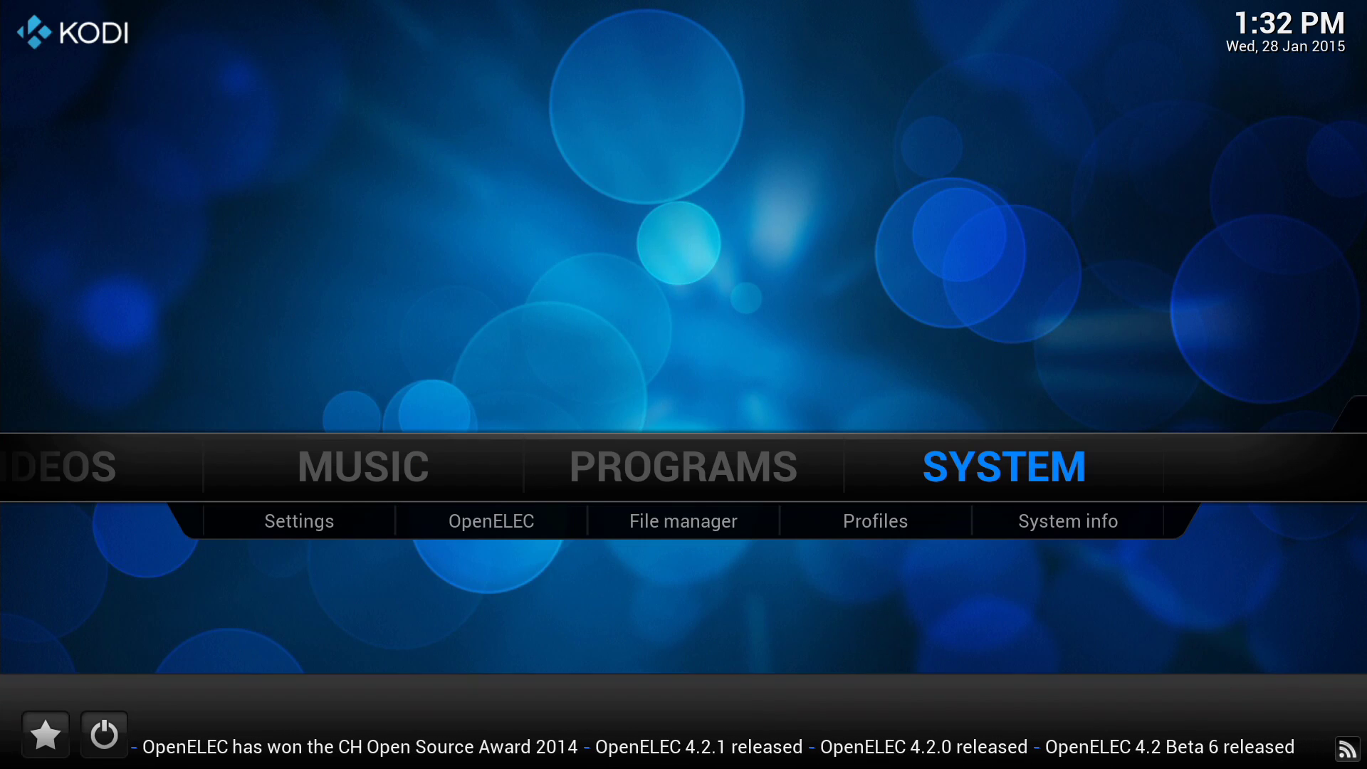
key(Left)
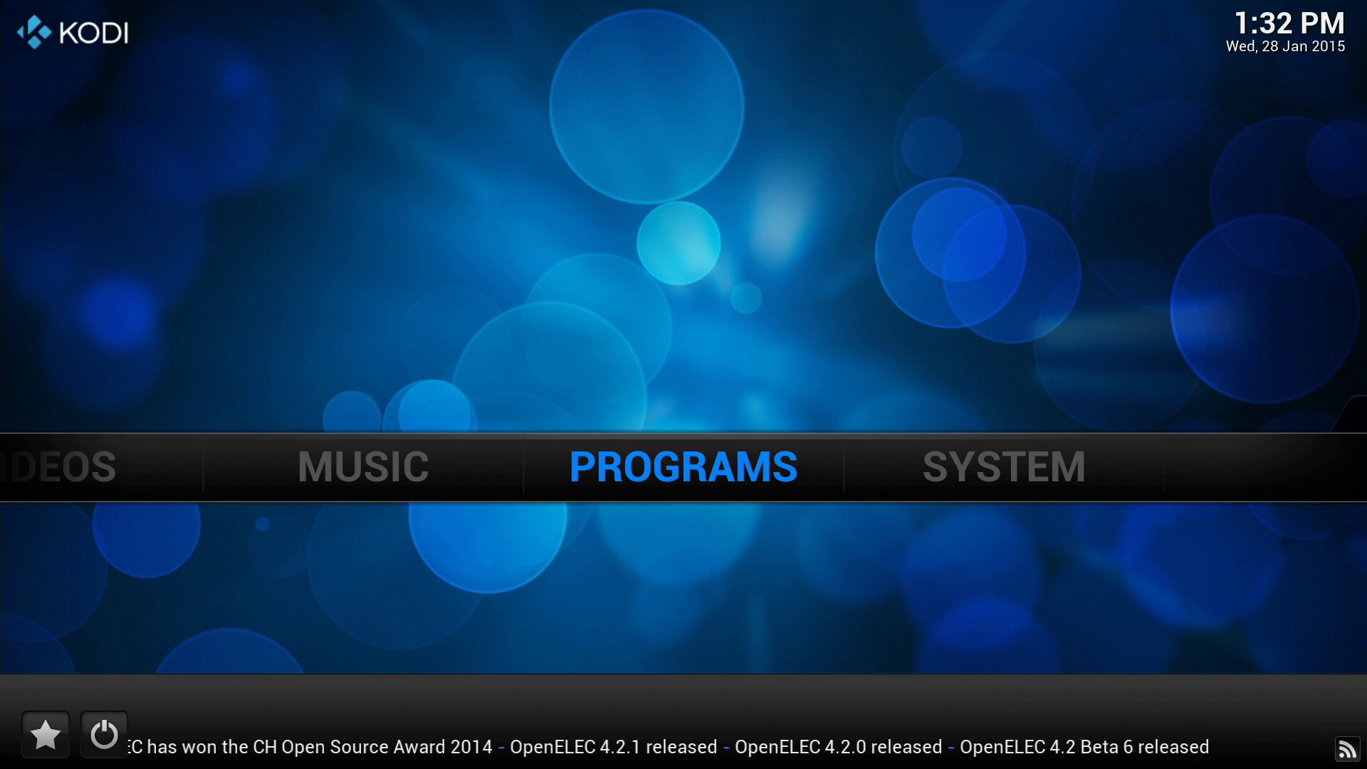
key(Return)
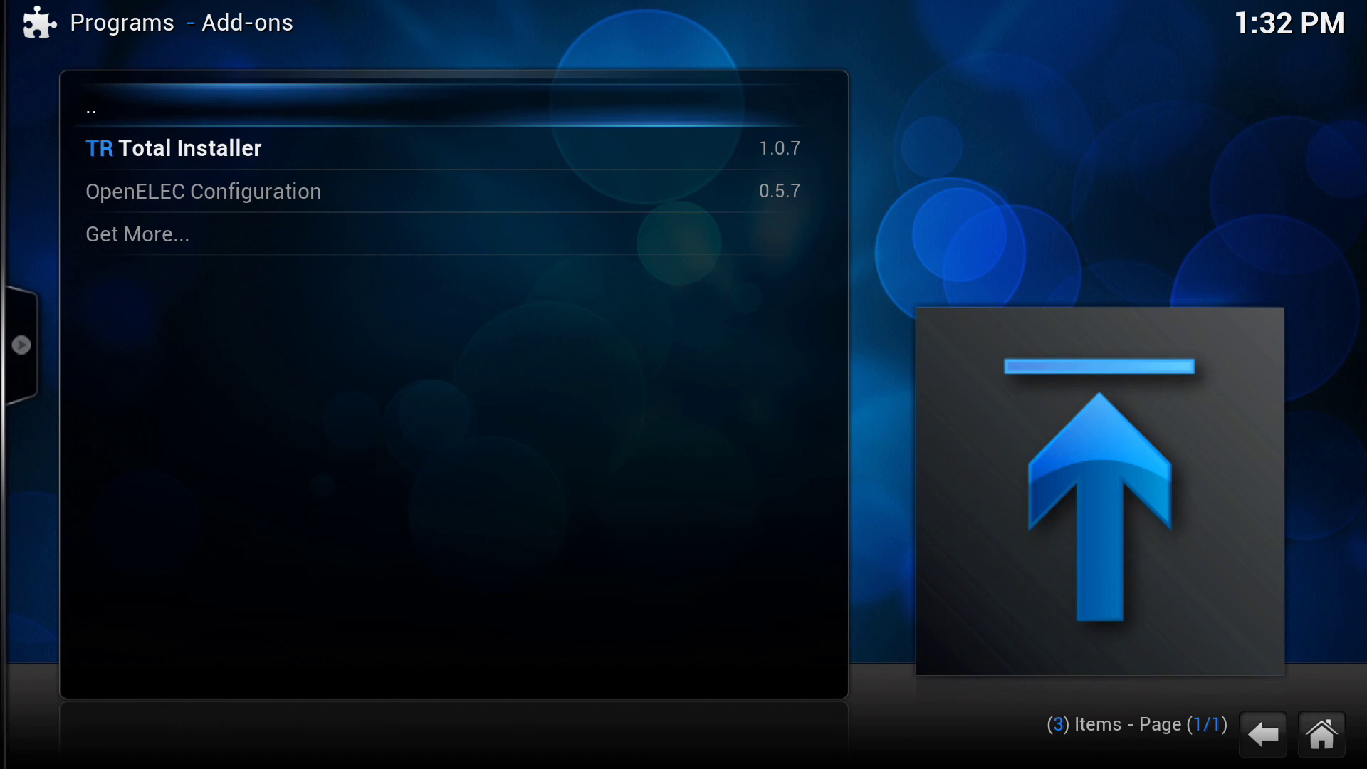
key(Down)
key(Down)
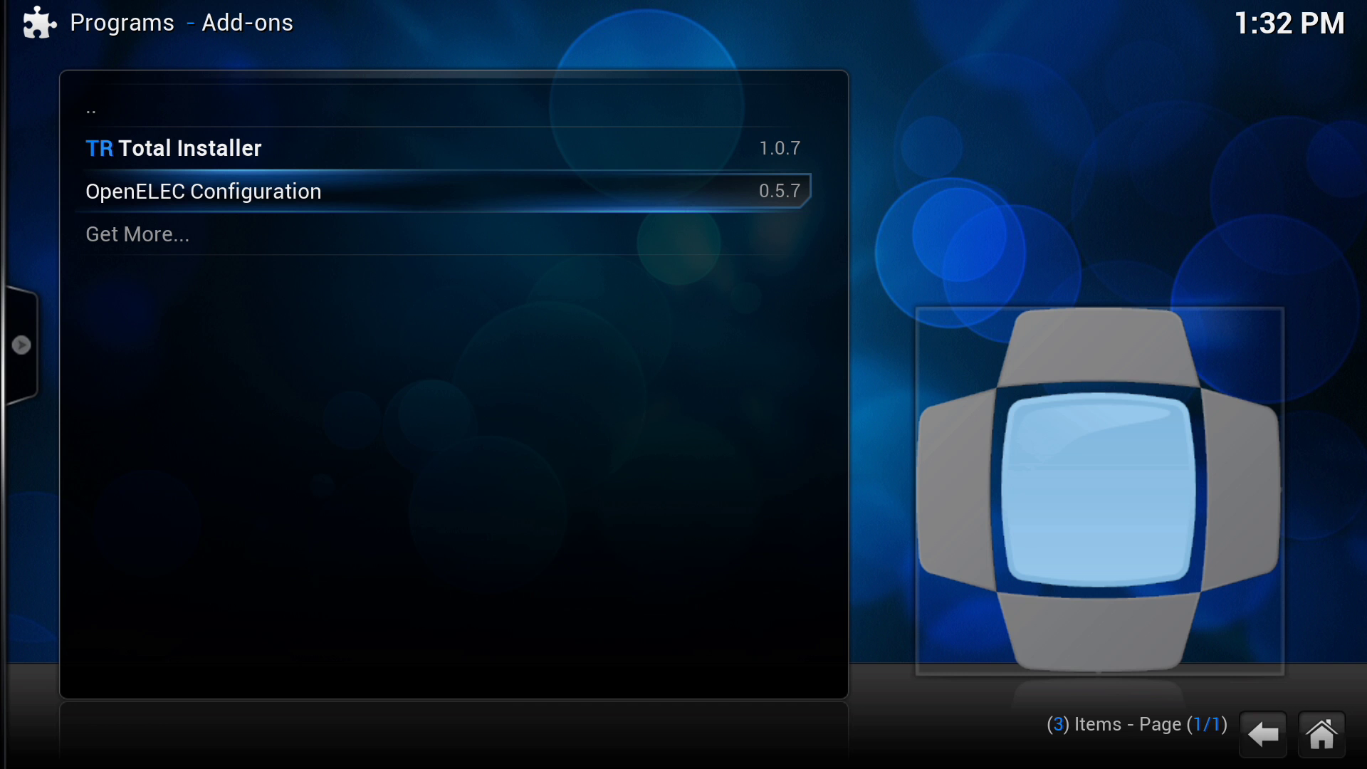
key(Return)
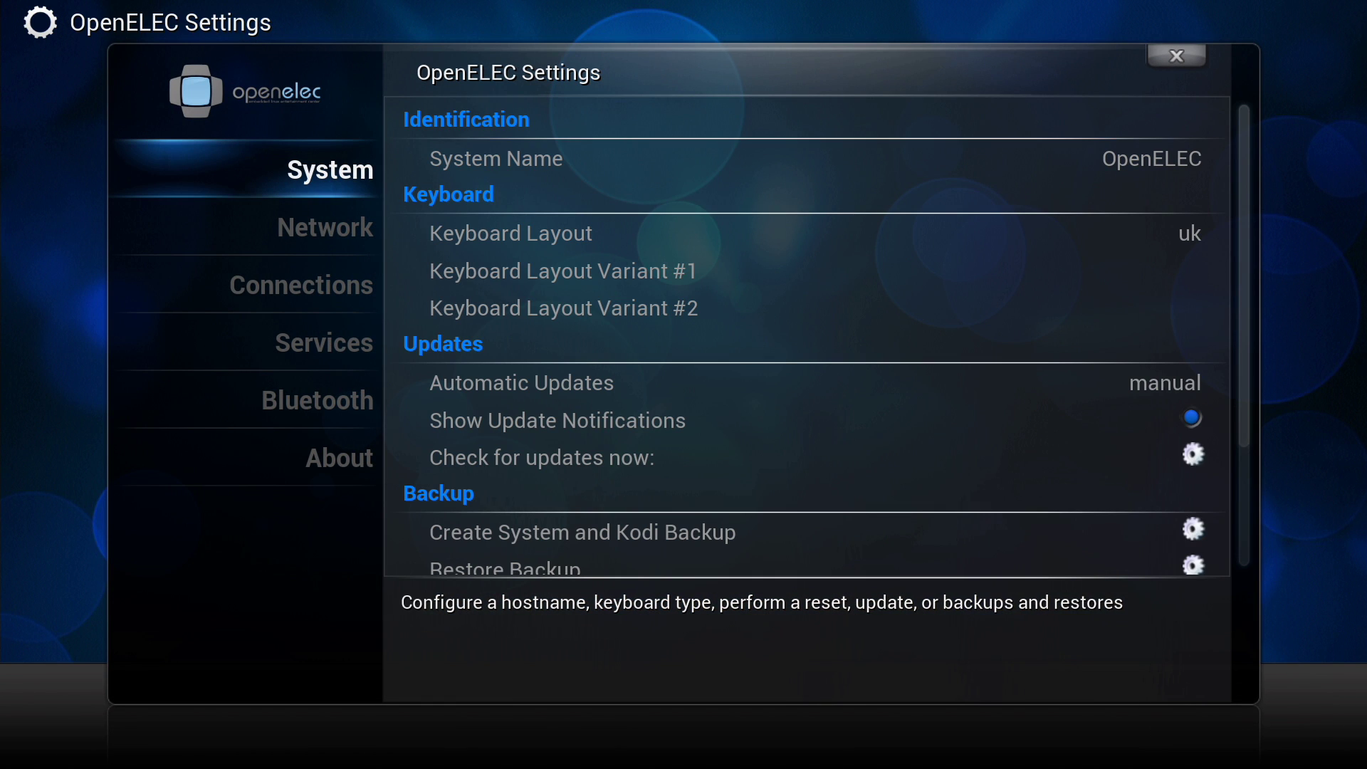
- Create a System and Kodi backup from the System settings of OpenELEC
key(Right)
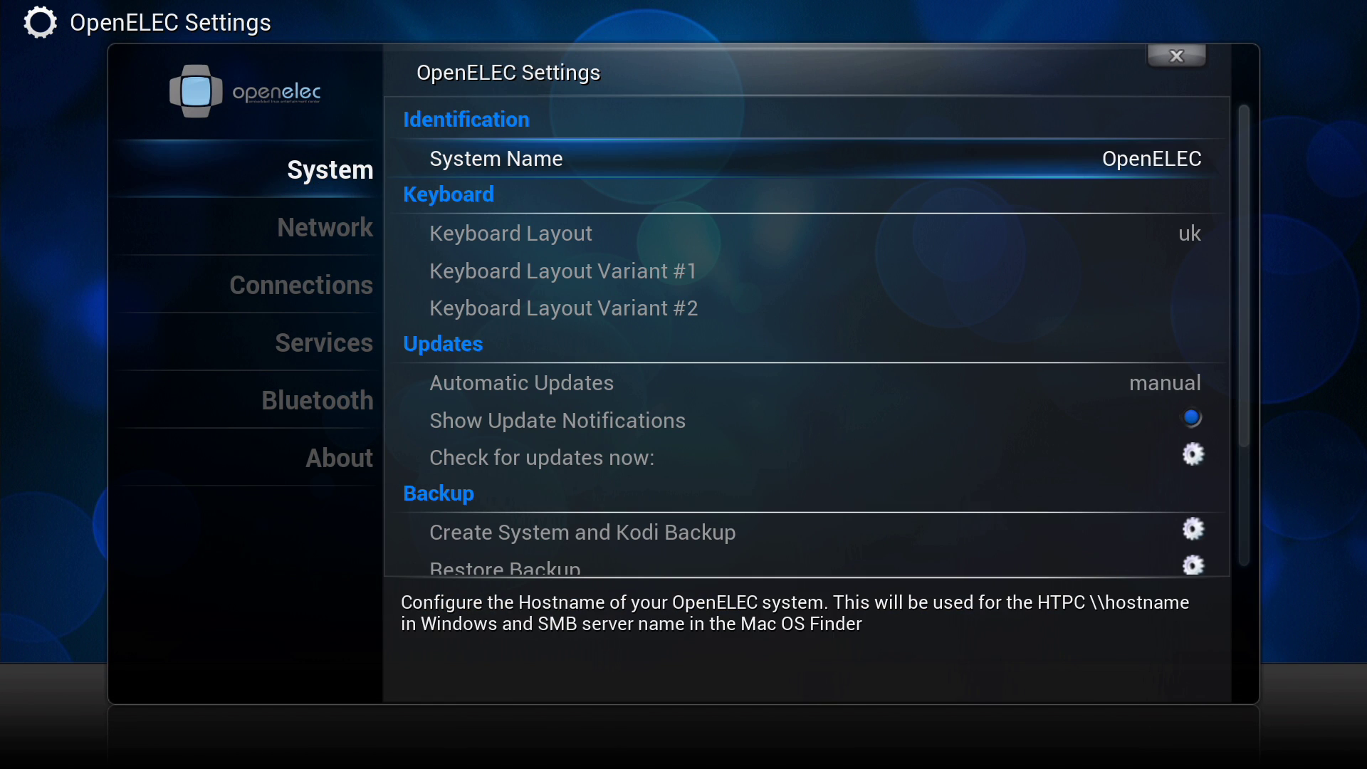
key(Down)
key(Down)
key(Down)
key(Down)
key(Down)
key(Down)
key(Down)
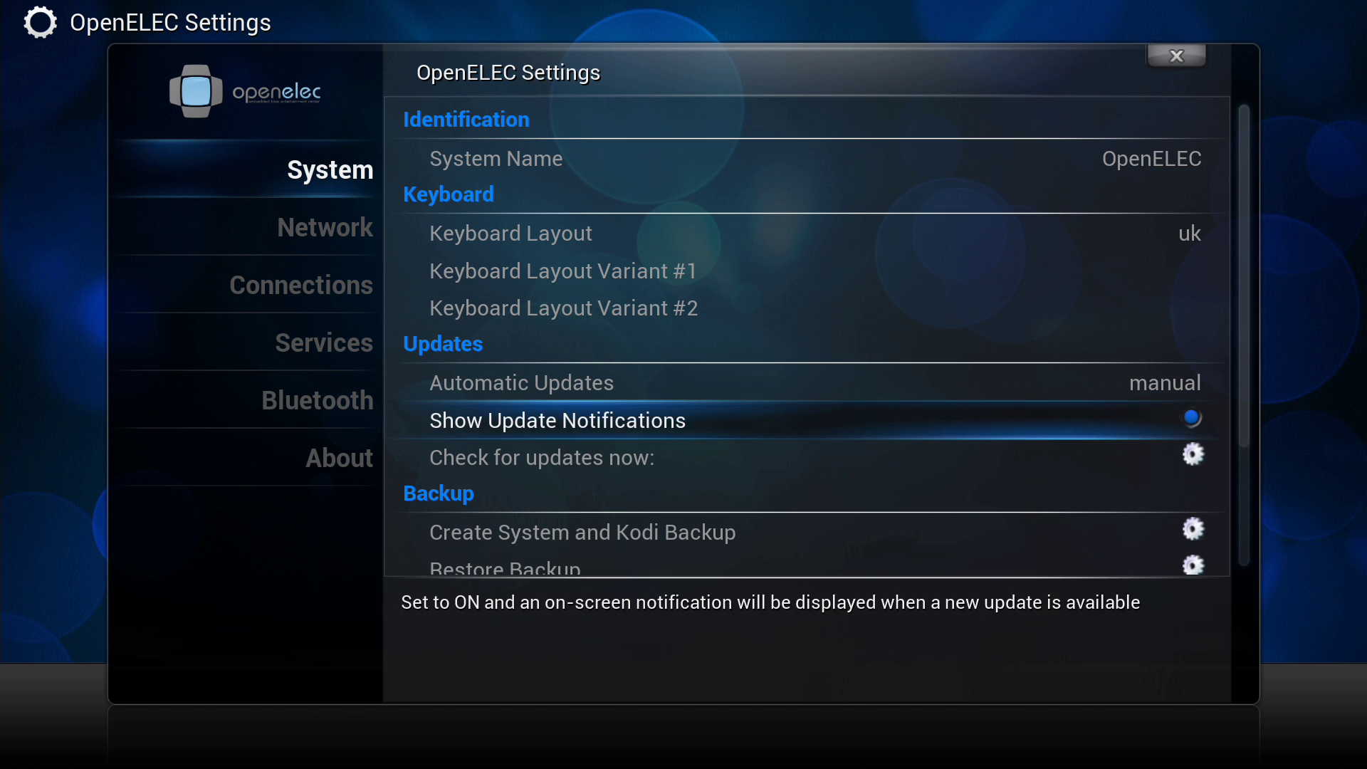
key(Down)
key(Down)
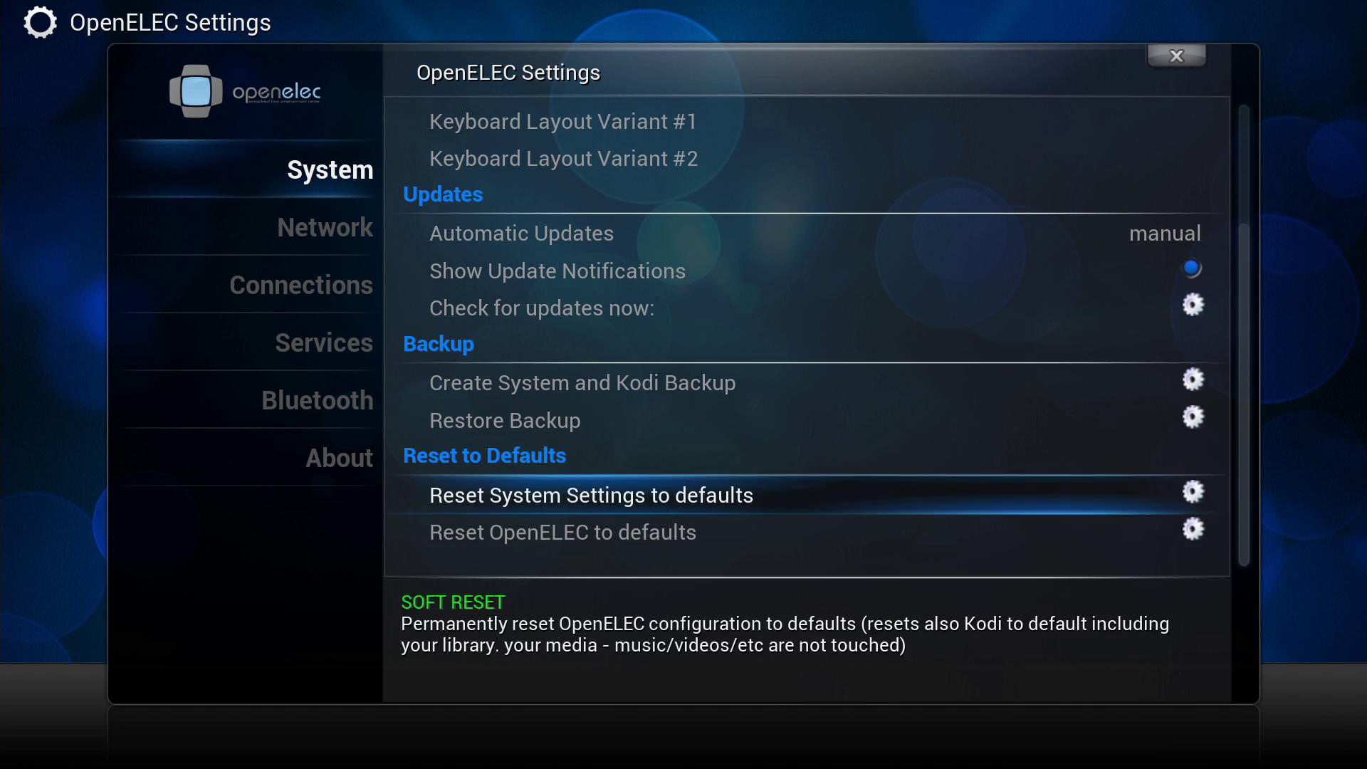
key(Up)
key(Up)
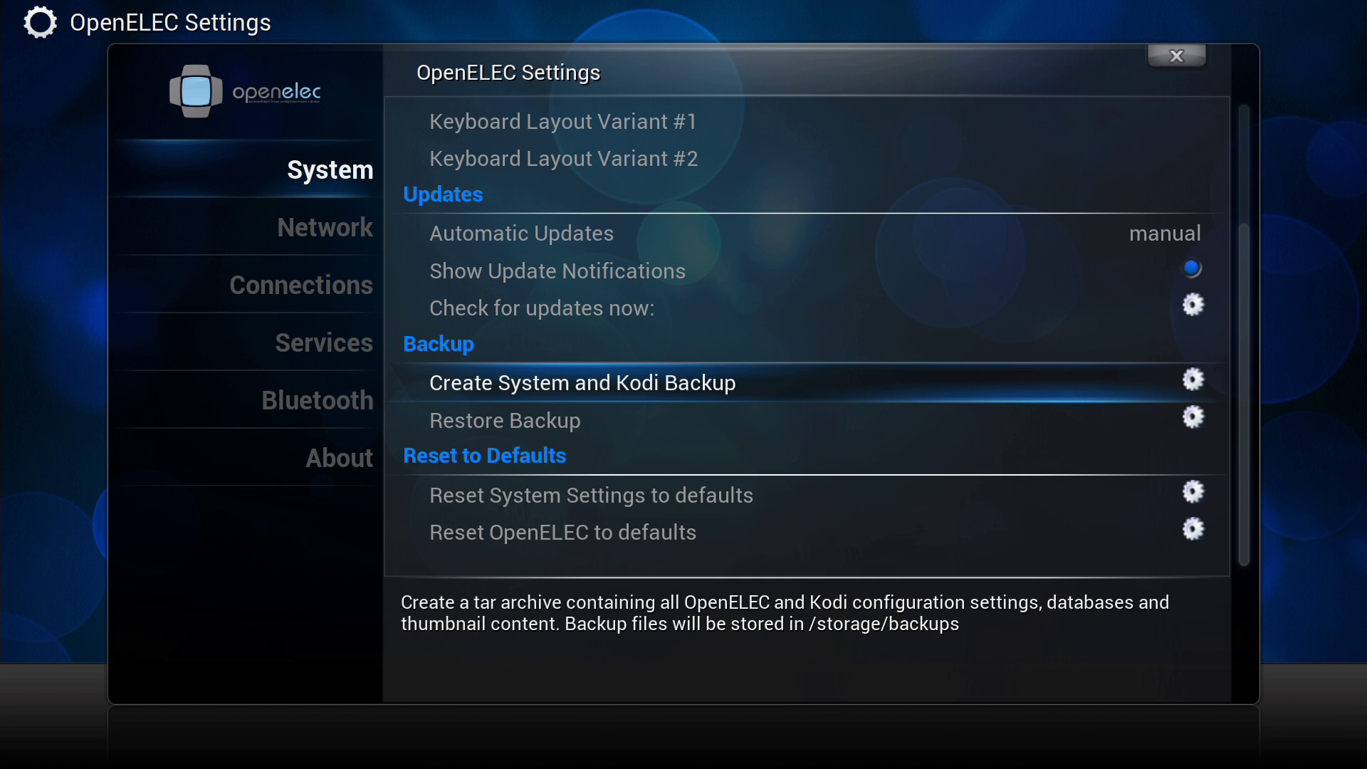
key(Return)
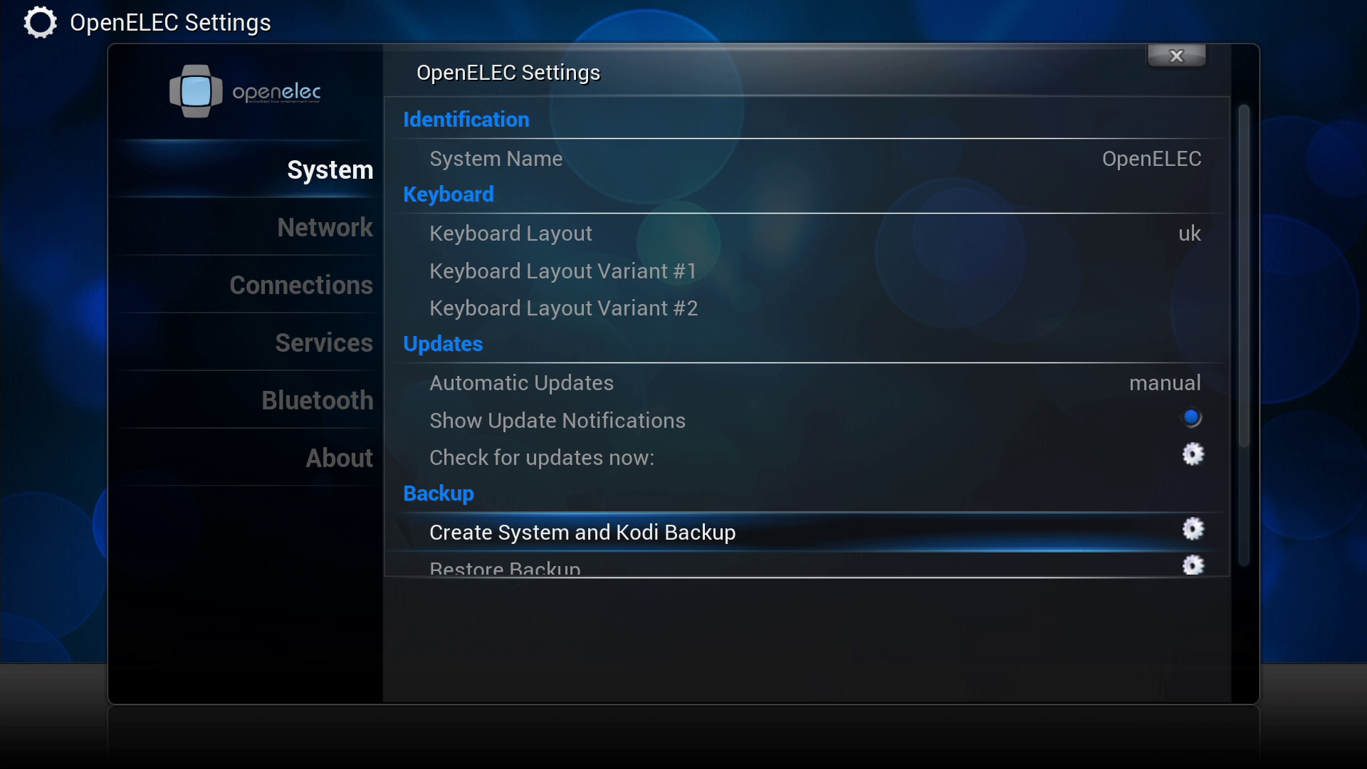
- View the backup archives offered by Restore Backup and cancel without restoring any
click(505, 568)
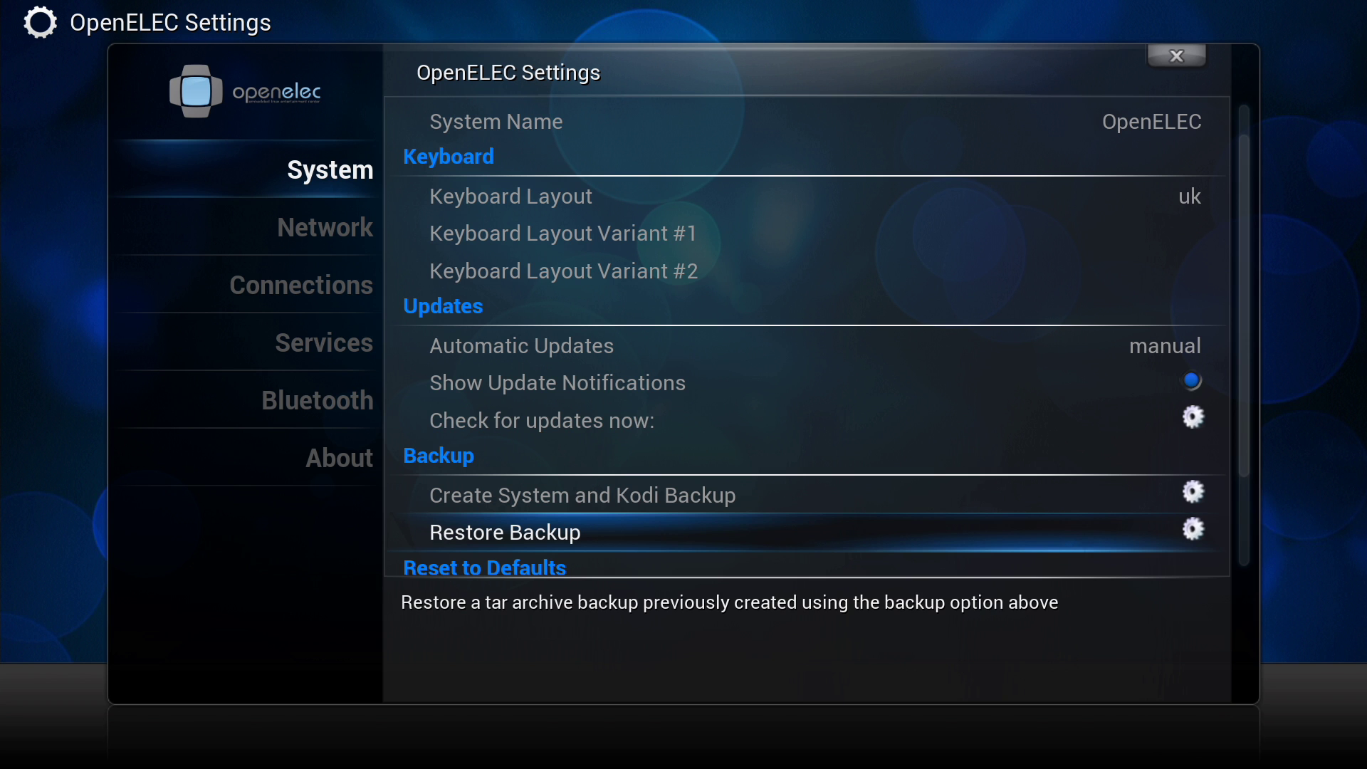
key(Return)
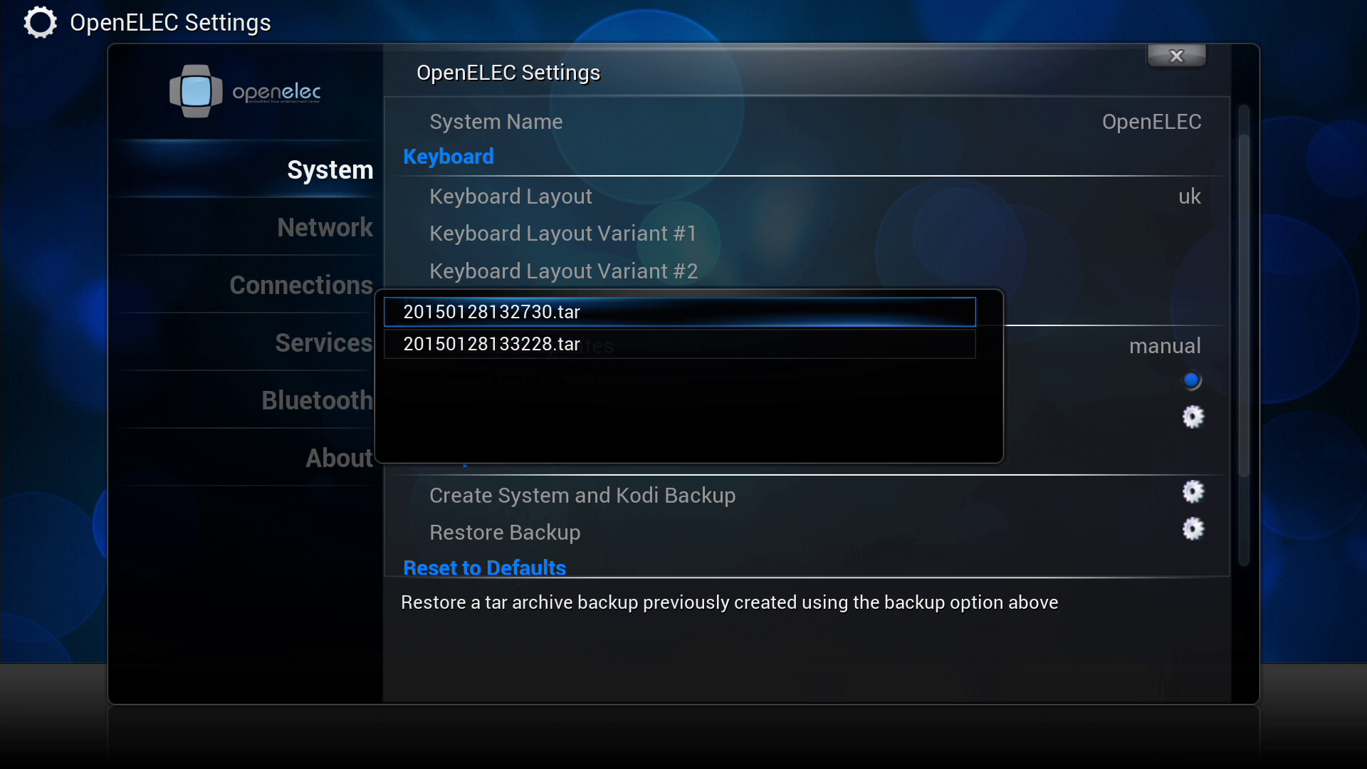
key(Down)
key(Up)
key(Escape)
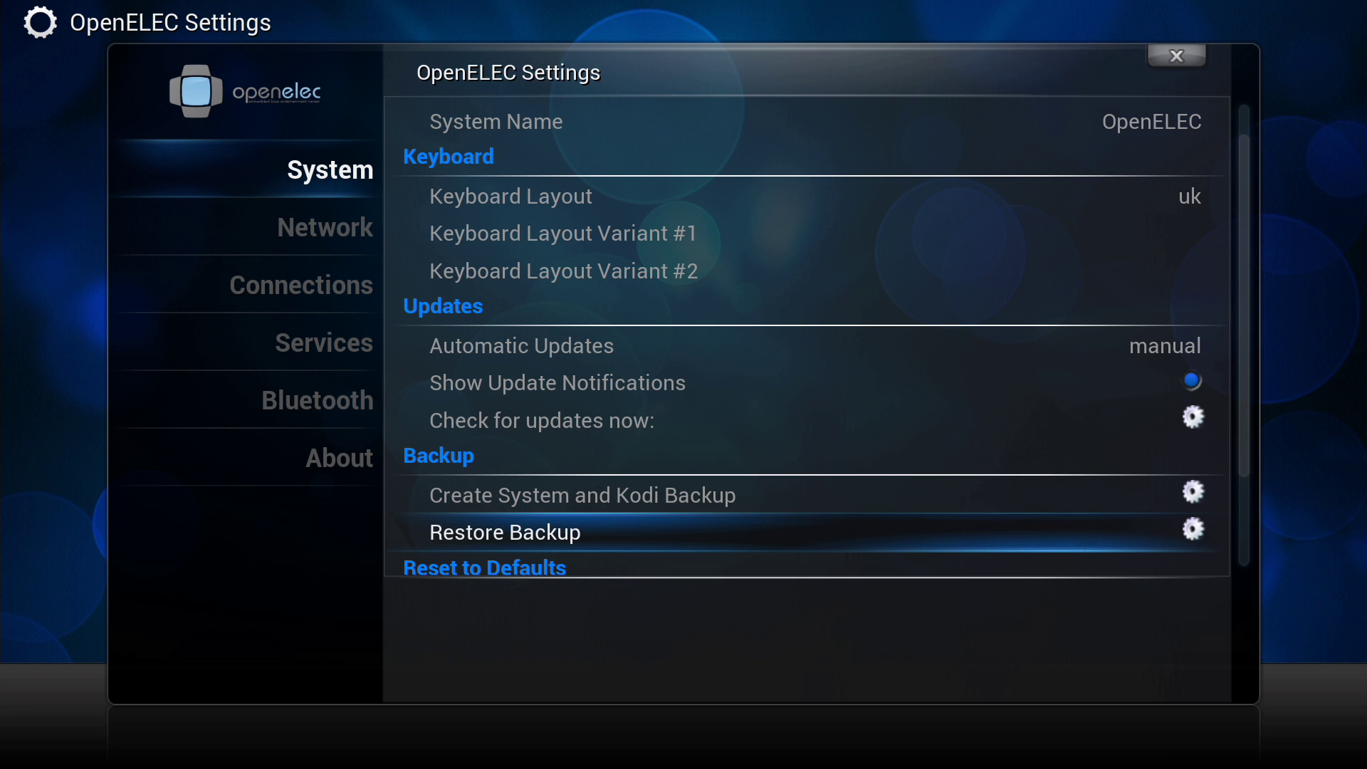
- Leave the OpenELEC settings and open the file manager from the System section
key(Escape)
key(Escape)
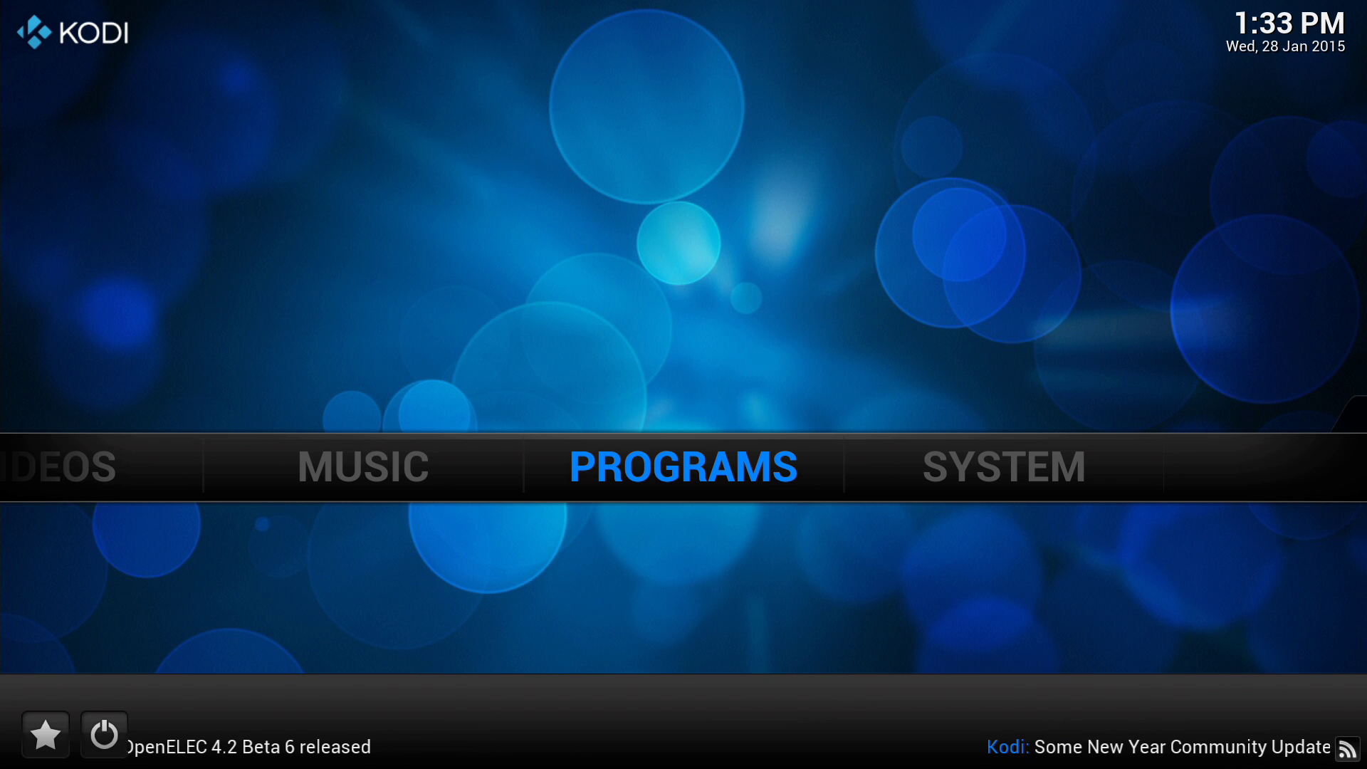
key(Right)
key(Right)
key(Left)
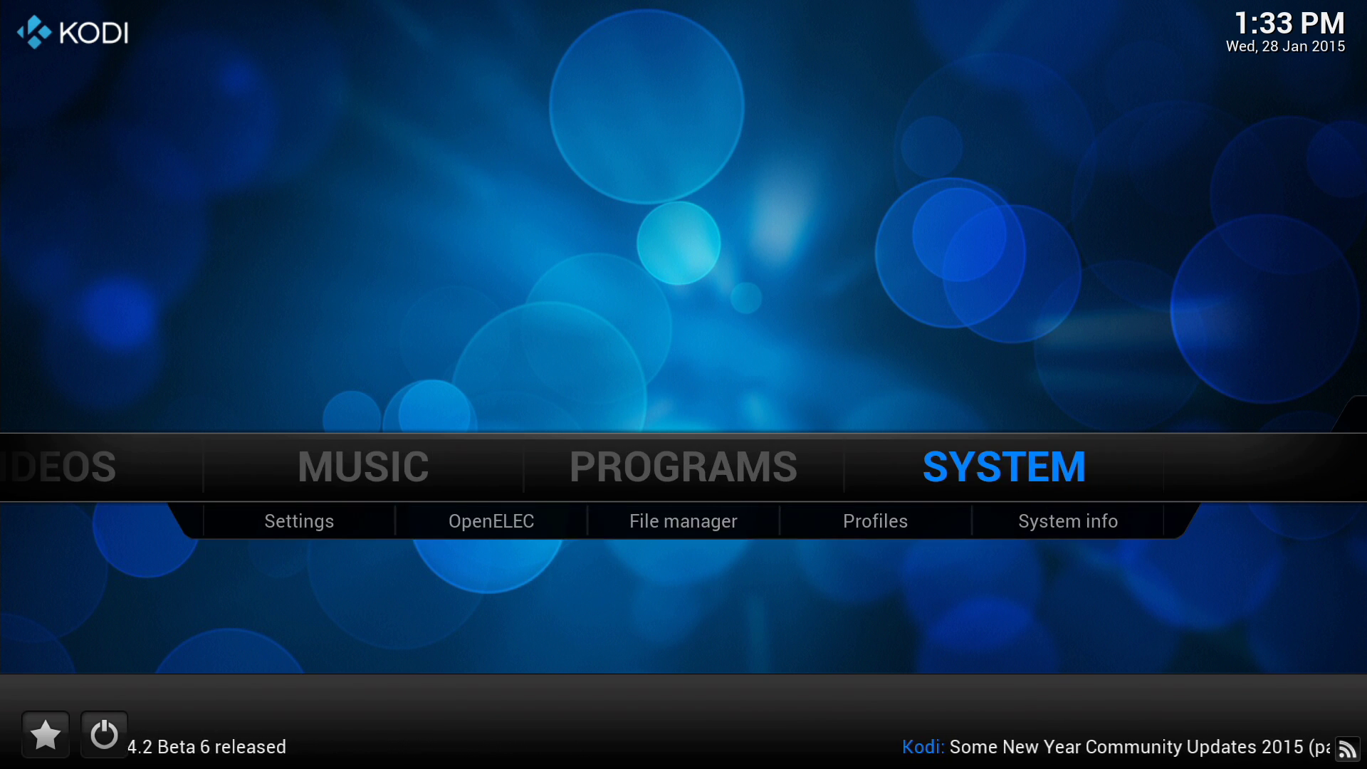
key(Down)
key(Right)
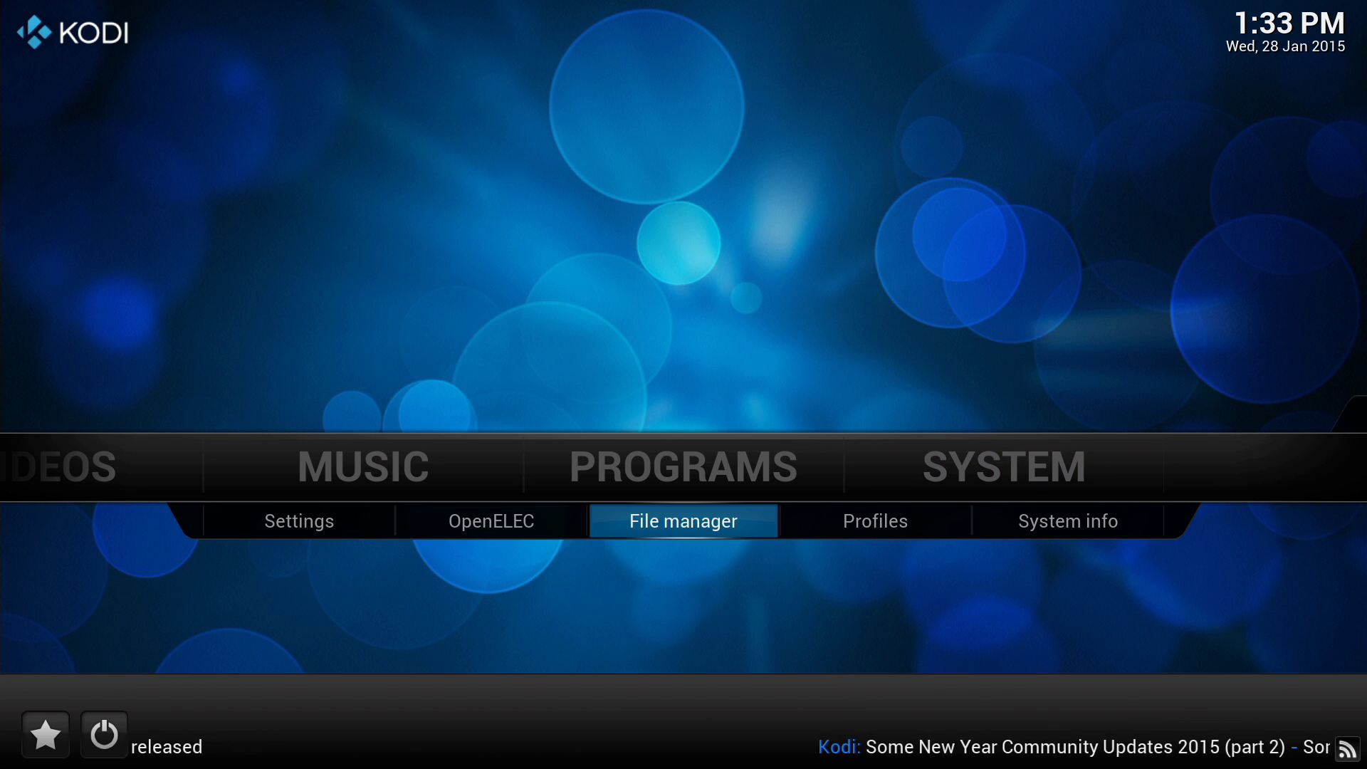
key(Return)
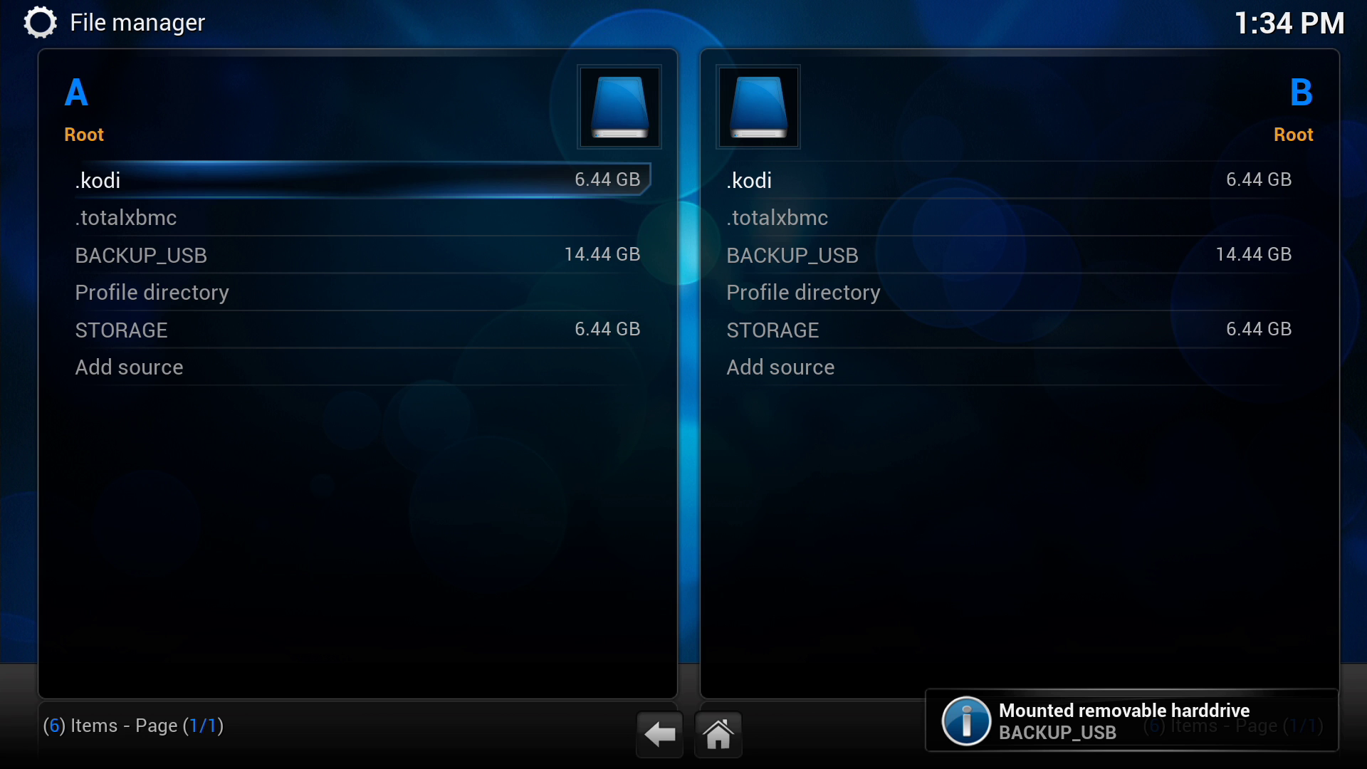
- Open the STORAGE source in pane A of the file manager
key(Down)
key(Down)
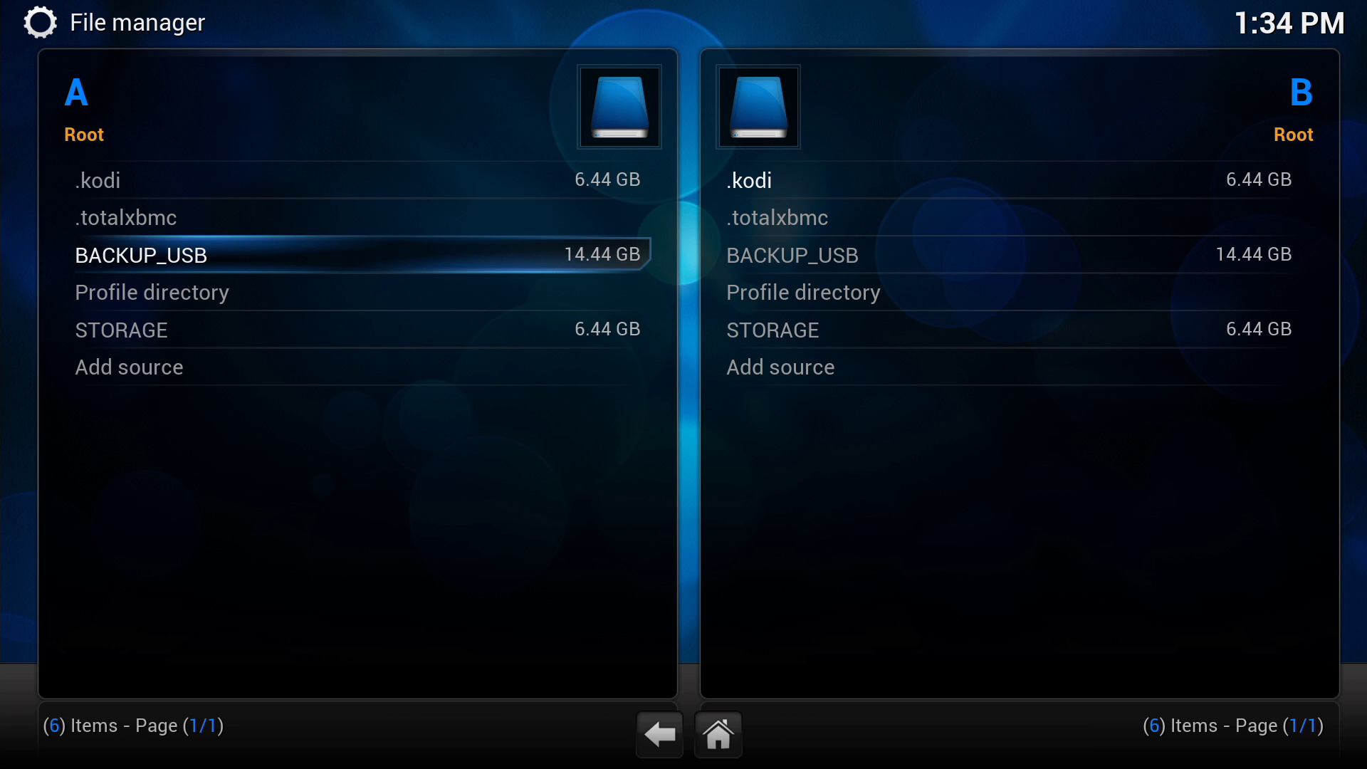
key(Right)
key(Left)
key(Down)
key(Down)
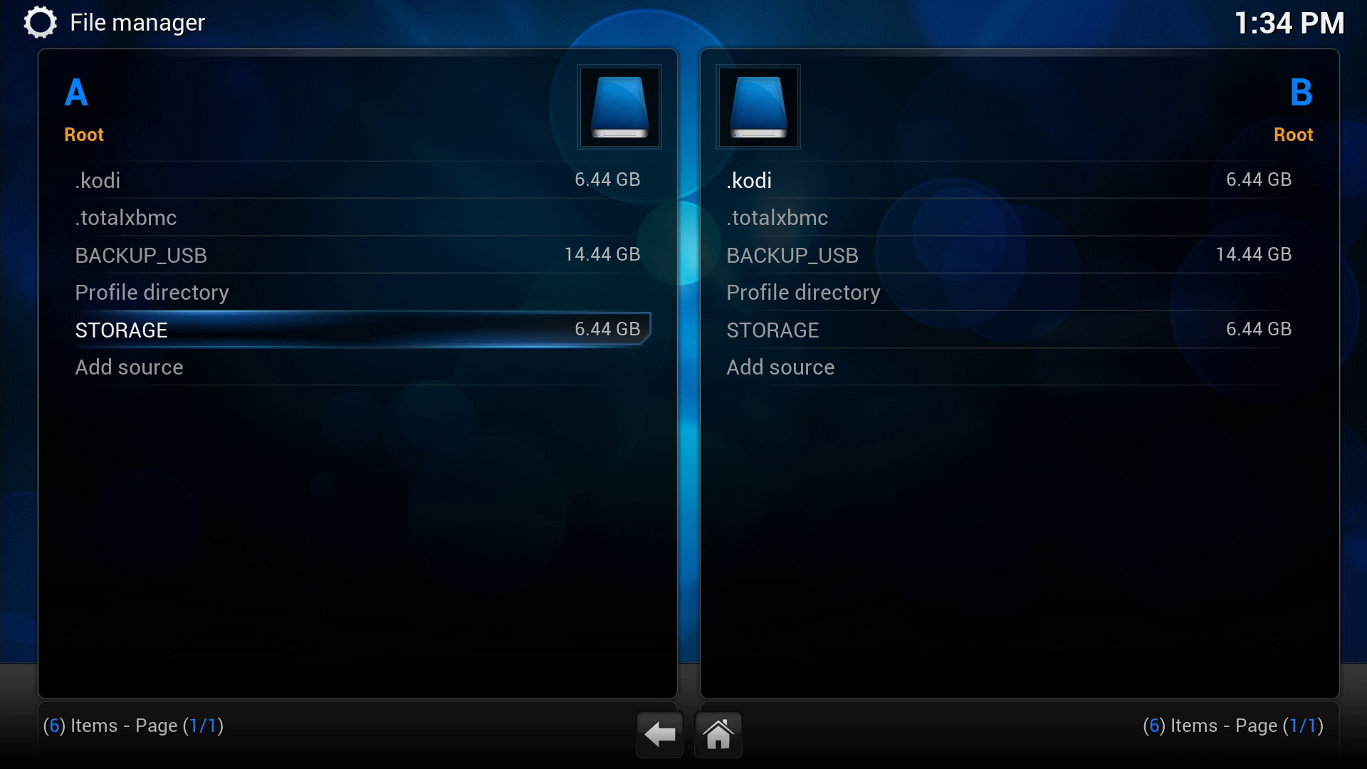
key(Return)
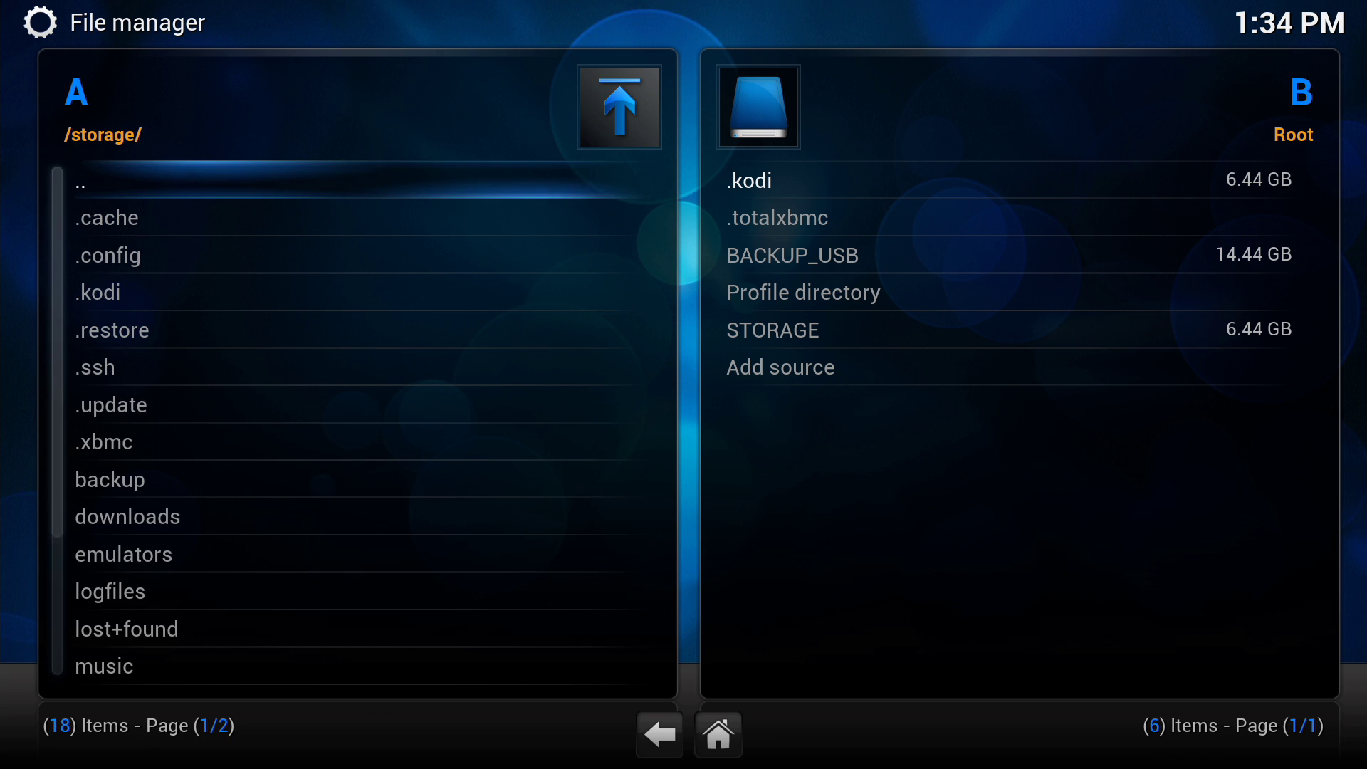
- Examine the tar archives inside the backup folder in pane A and return to /storage/
key(Down)
key(Down)
key(Down)
key(Down)
key(Down)
key(Down)
key(Down)
key(Down)
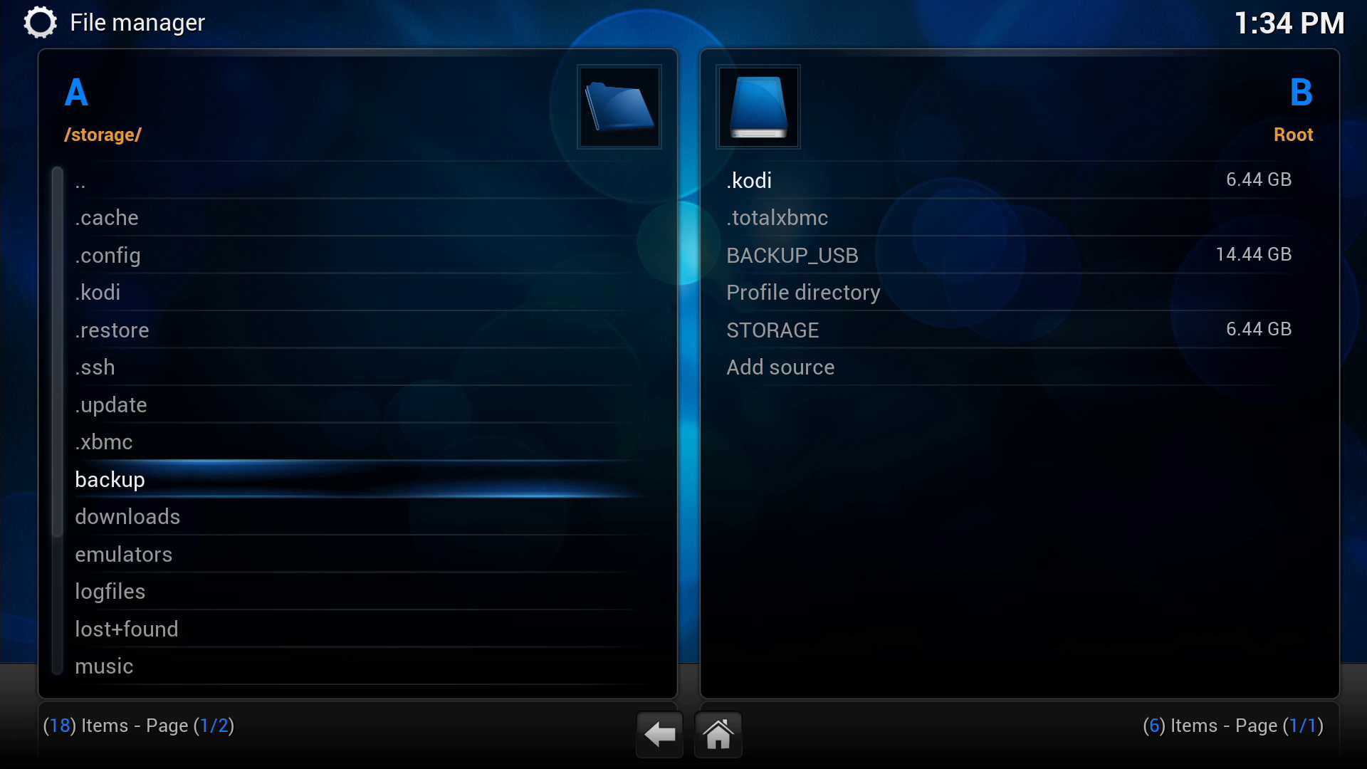
key(Return)
key(Down)
key(Down)
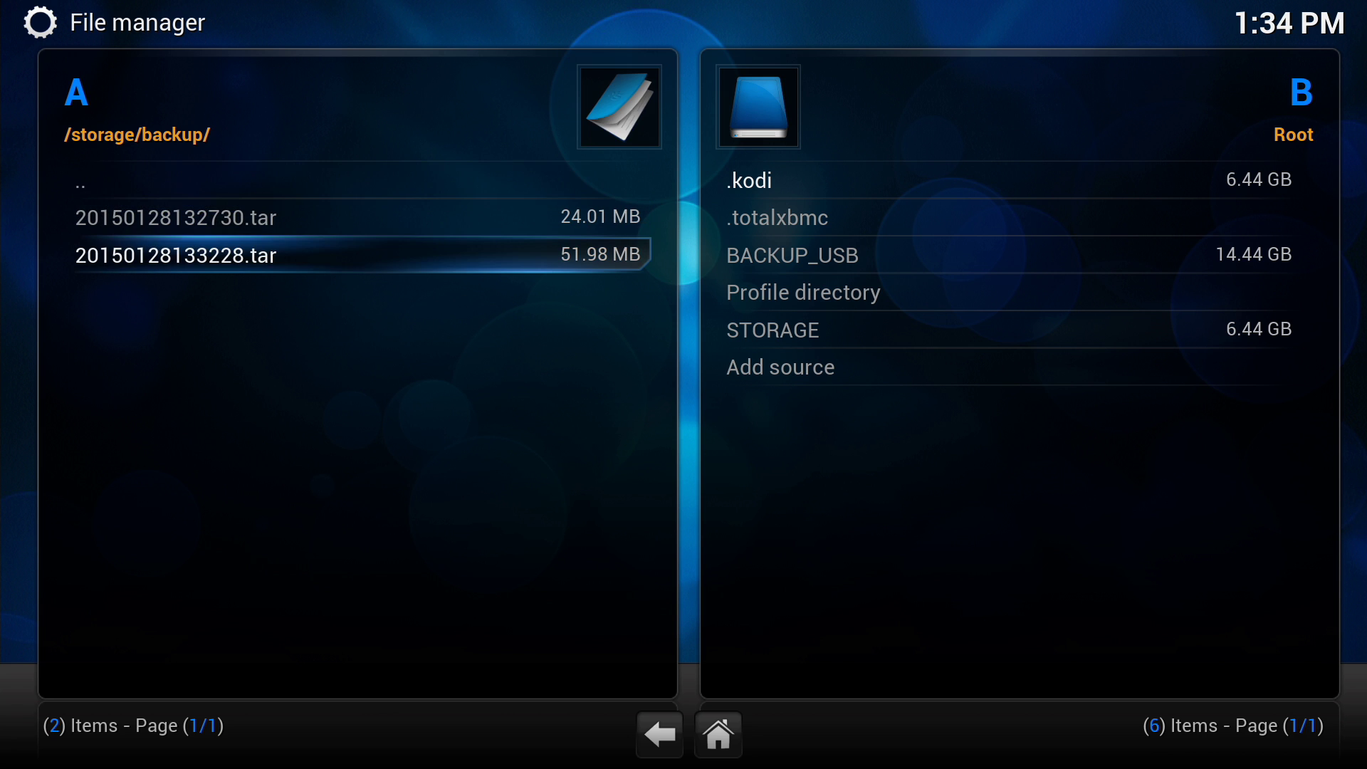
key(Down)
key(Return)
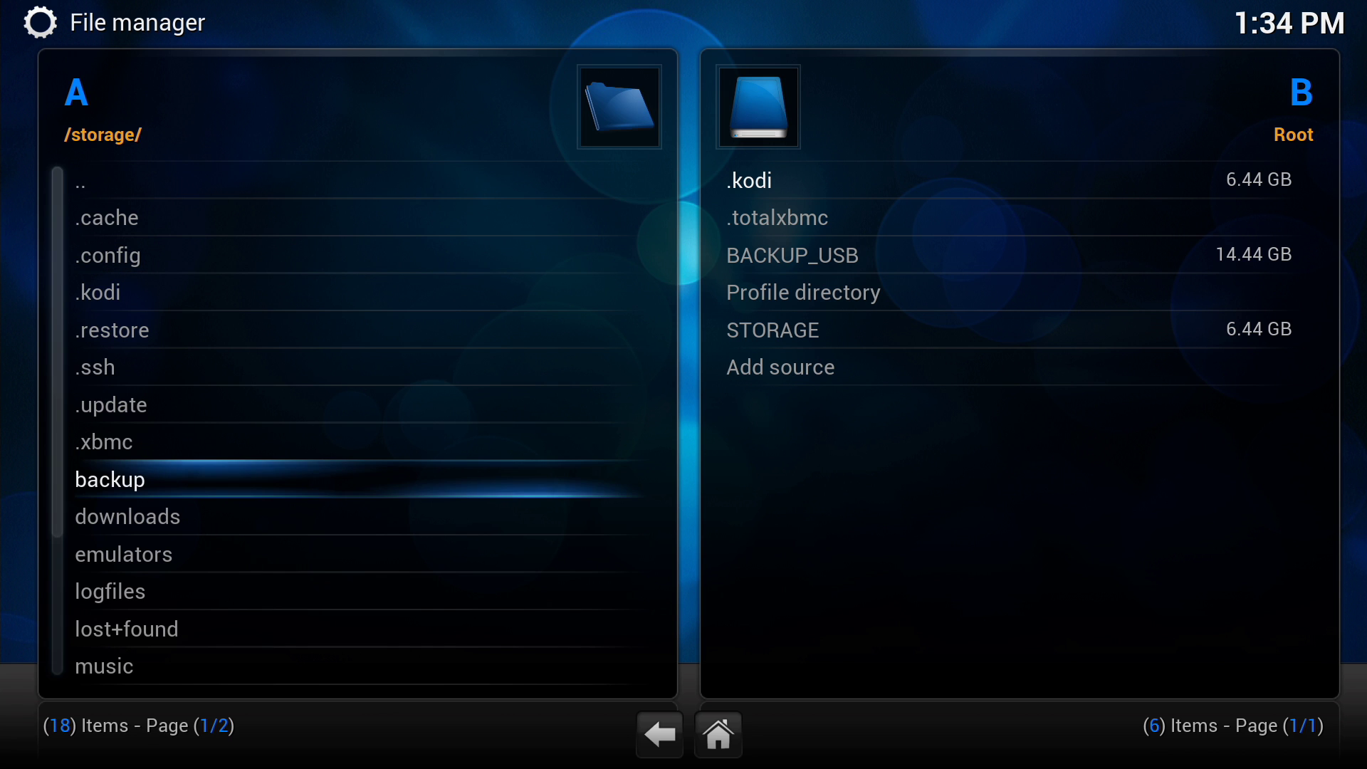
- Open the BACKUP_USB drive in pane B of the file manager
key(Right)
key(Down)
key(Down)
key(Return)
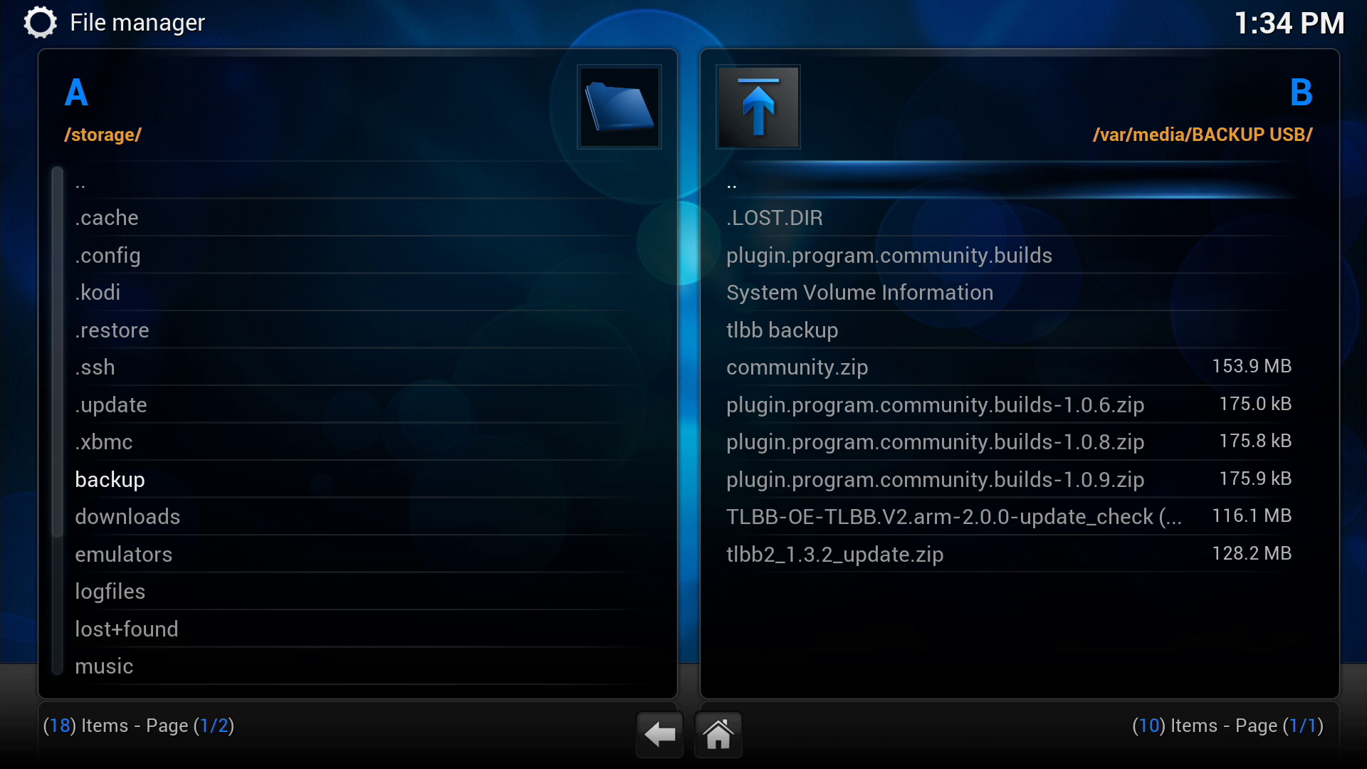
- Make a new folder named OPENELEC on the BACKUP USB drive in pane B
key(Down)
key(Down)
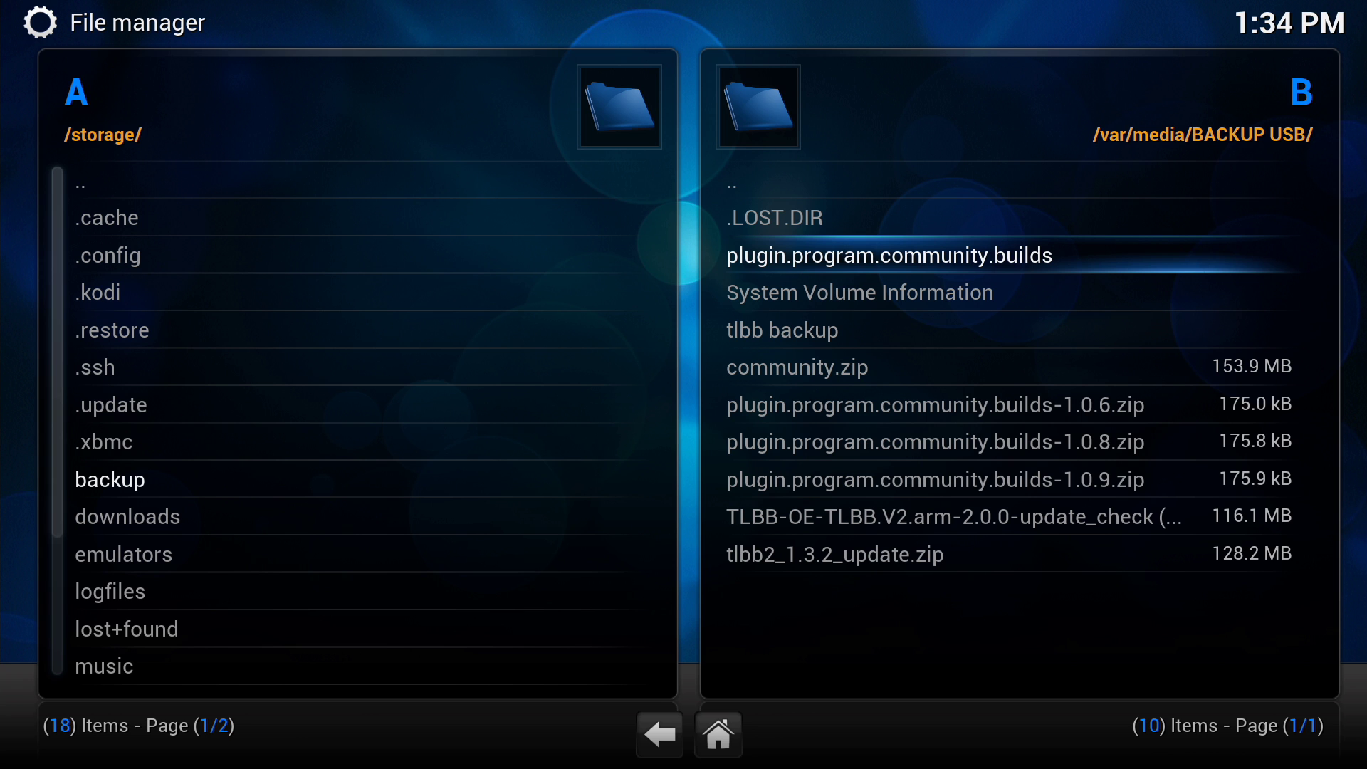
key(c)
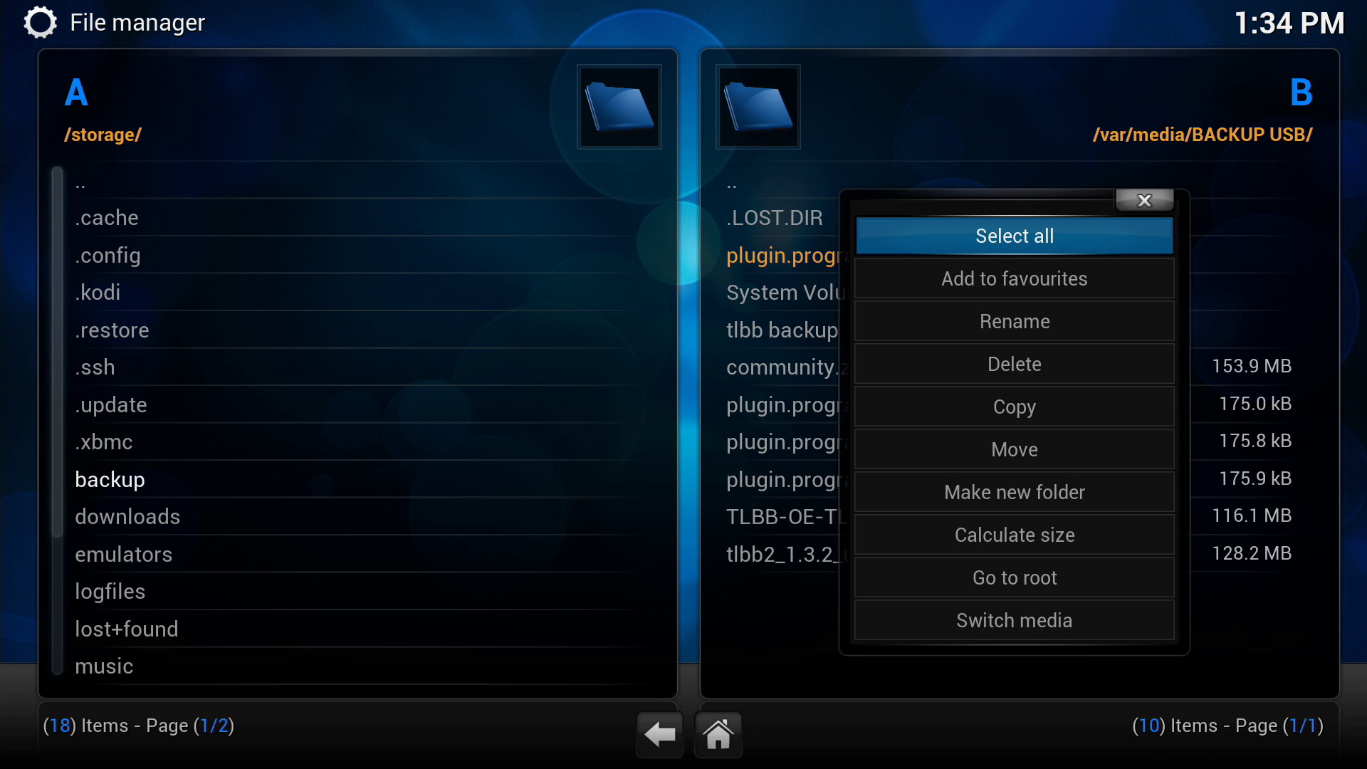
key(Down)
key(Down)
key(Down)
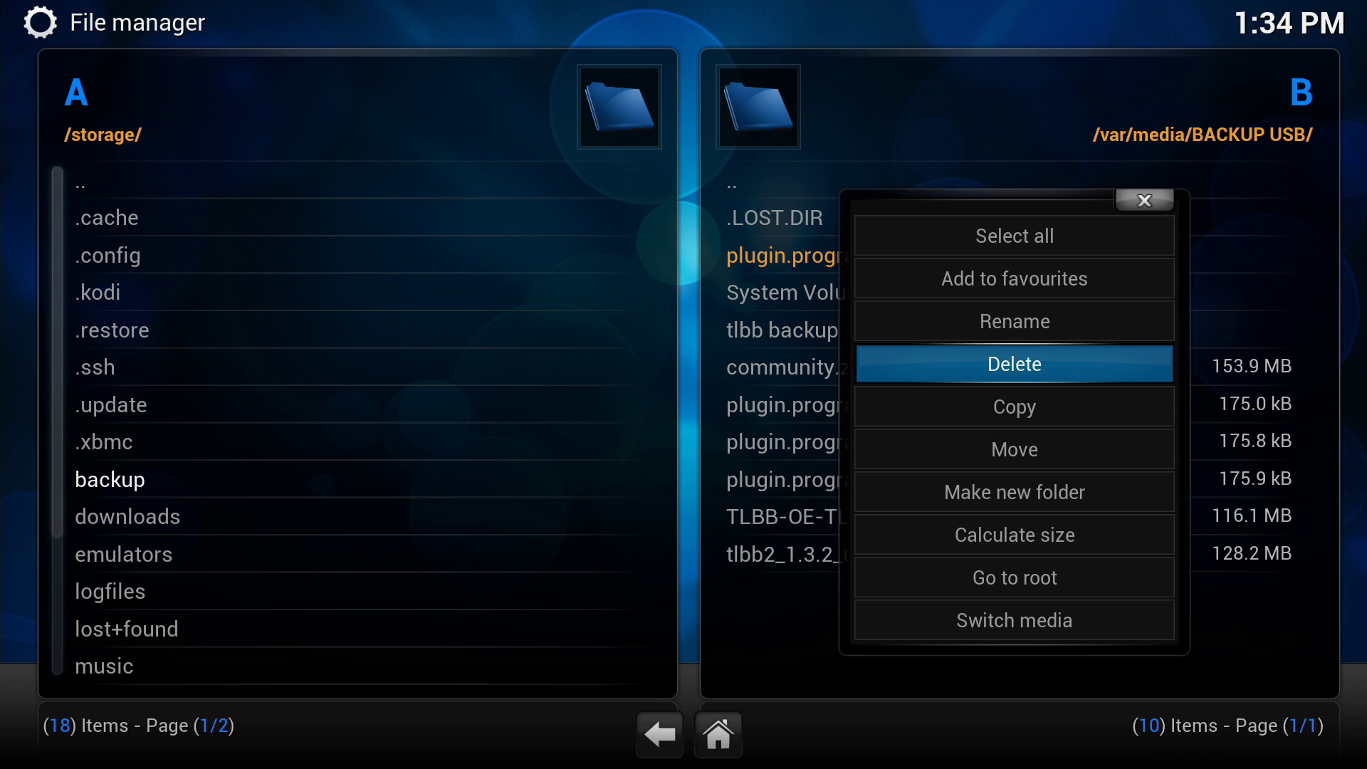
key(Up)
key(Down)
key(Down)
key(Down)
key(Down)
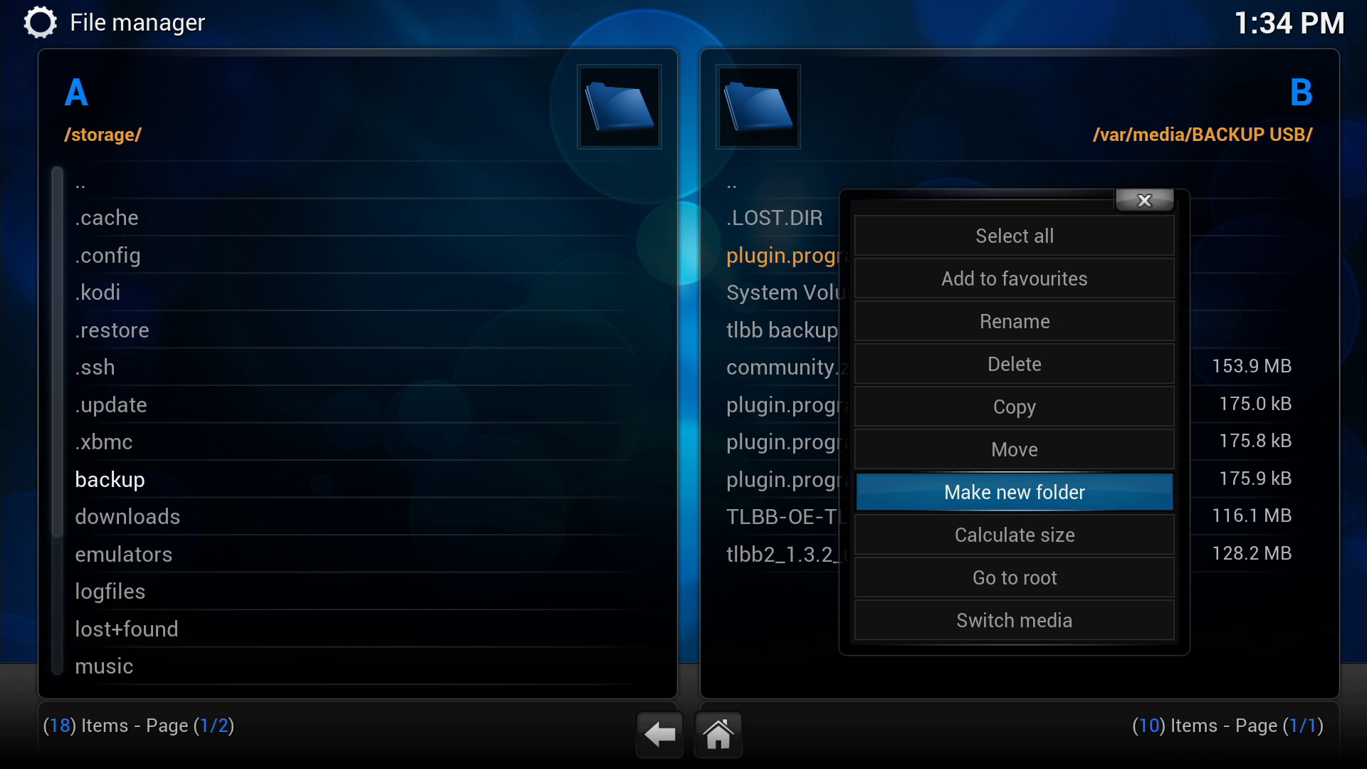
key(Return)
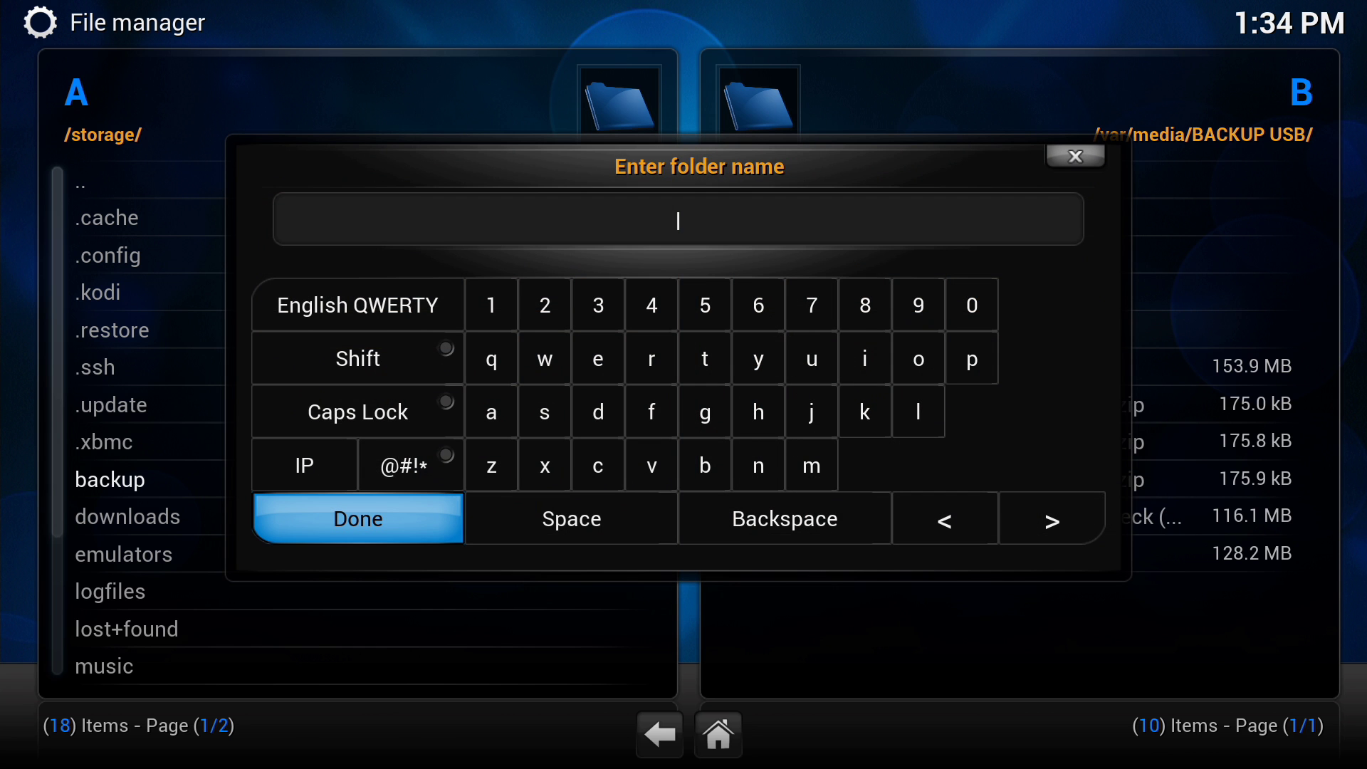
text(OPENELEC)
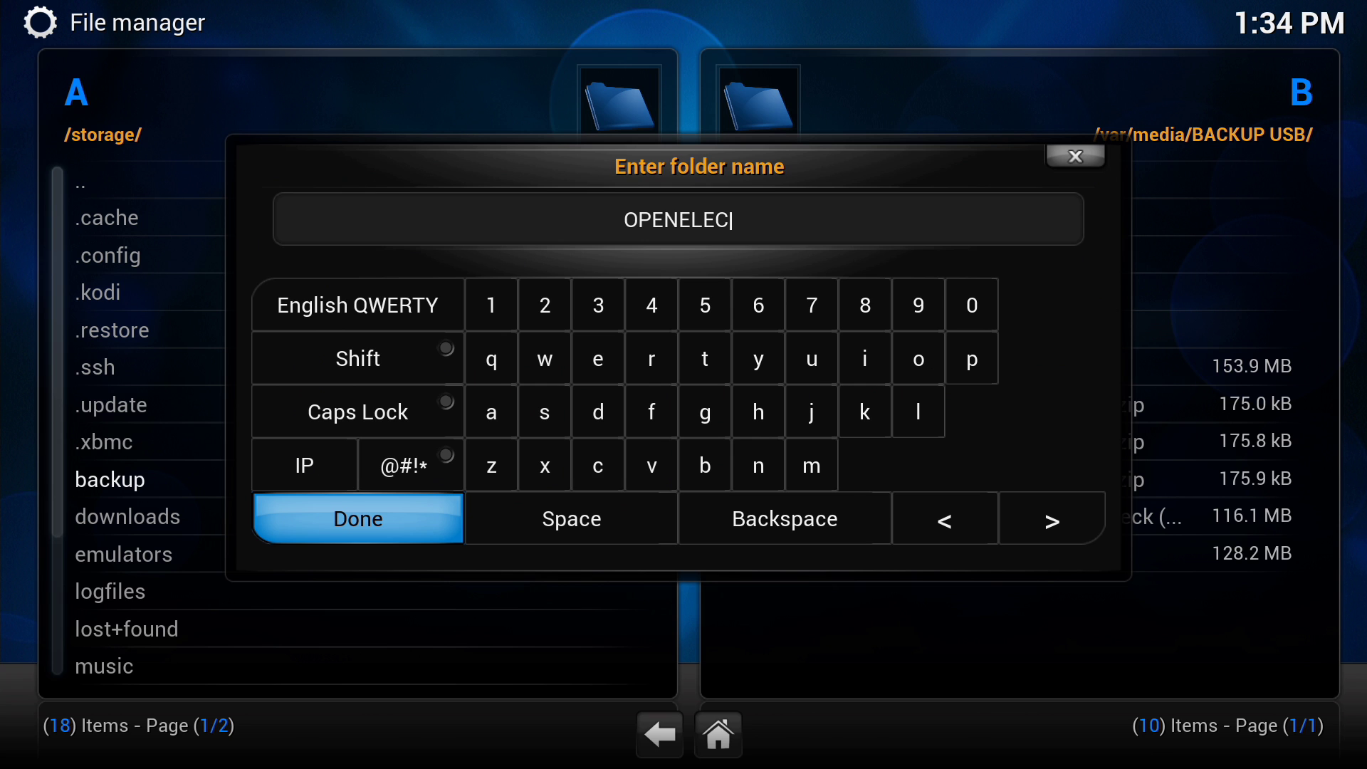
key(Up)
key(Up)
key(Up)
key(Return)
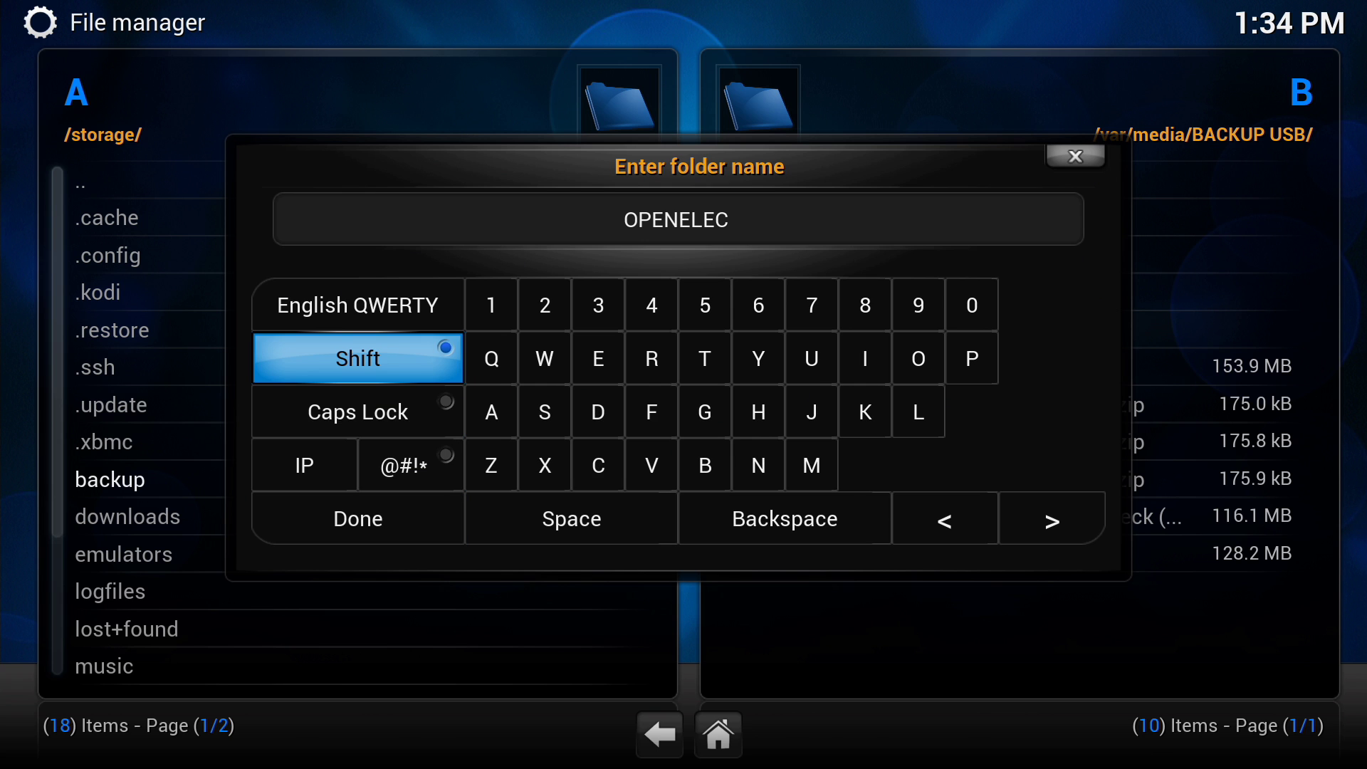
key(Down)
key(Down)
key(Down)
key(Return)
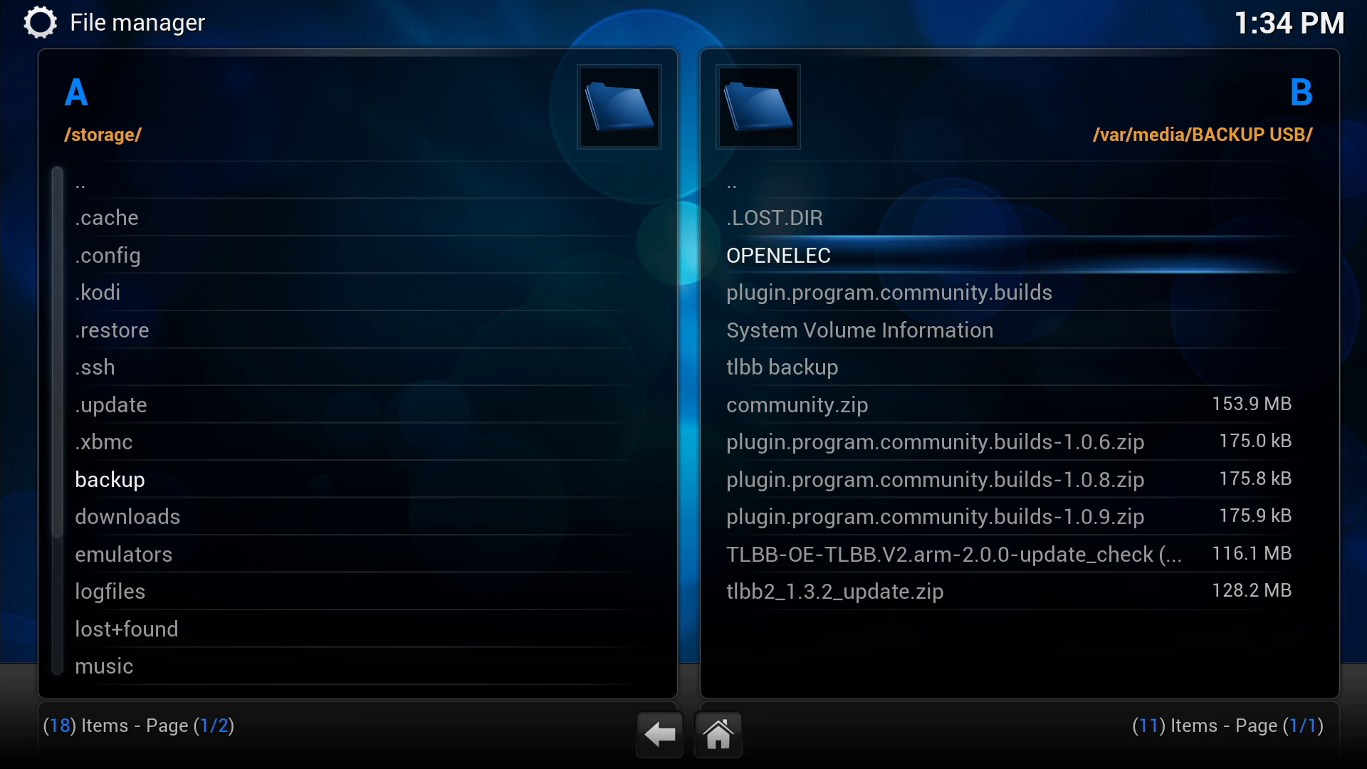
- Copy the backup folder from /storage/ in pane A into the OPENELEC folder on the USB drive
key(Return)
key(Left)
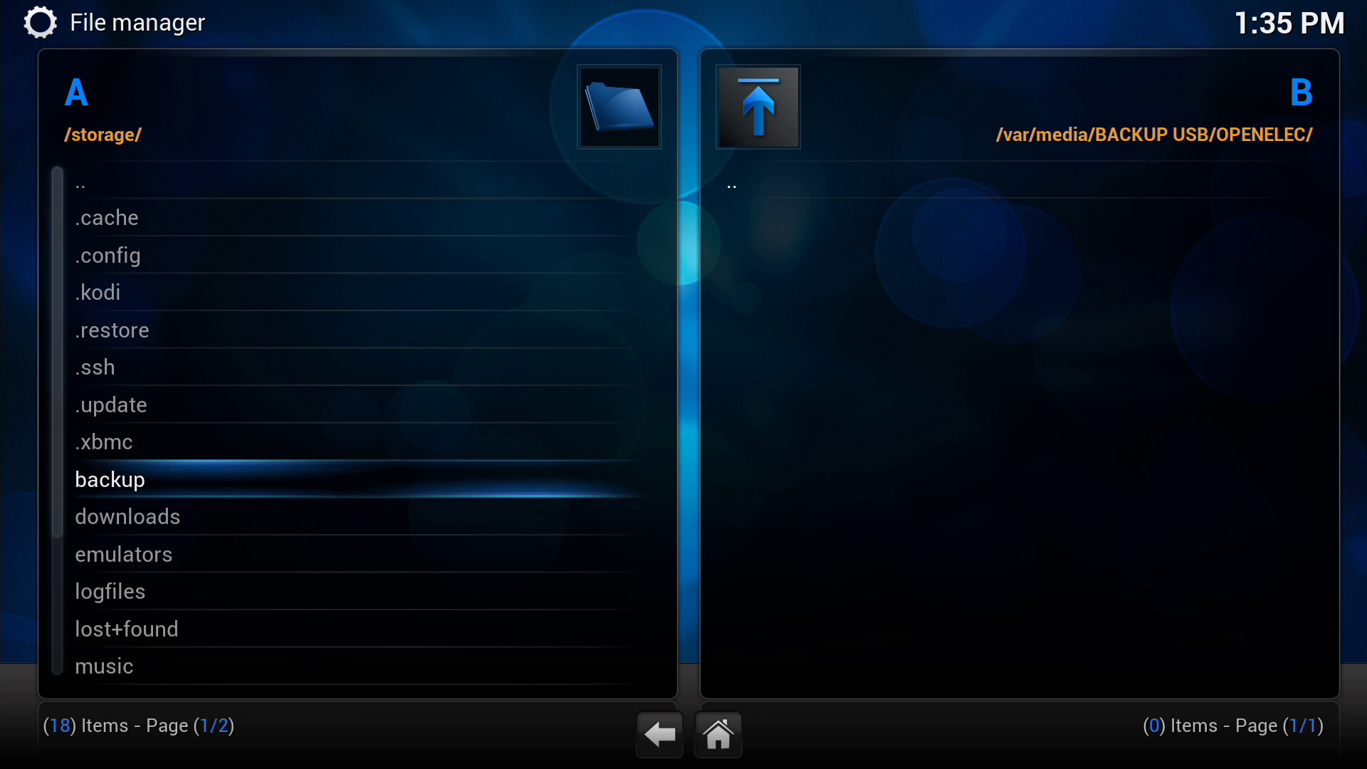
key(c)
key(Down)
key(Down)
key(Down)
key(Down)
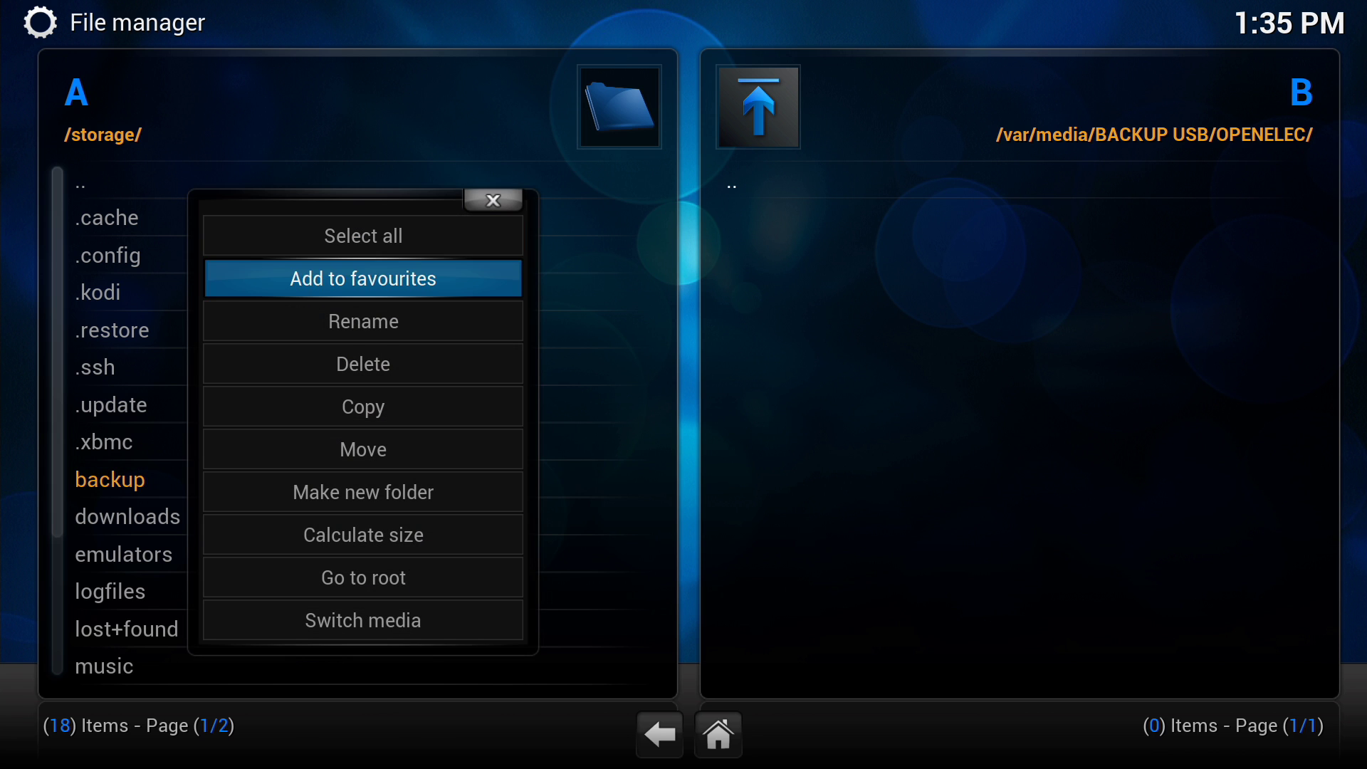
key(Return)
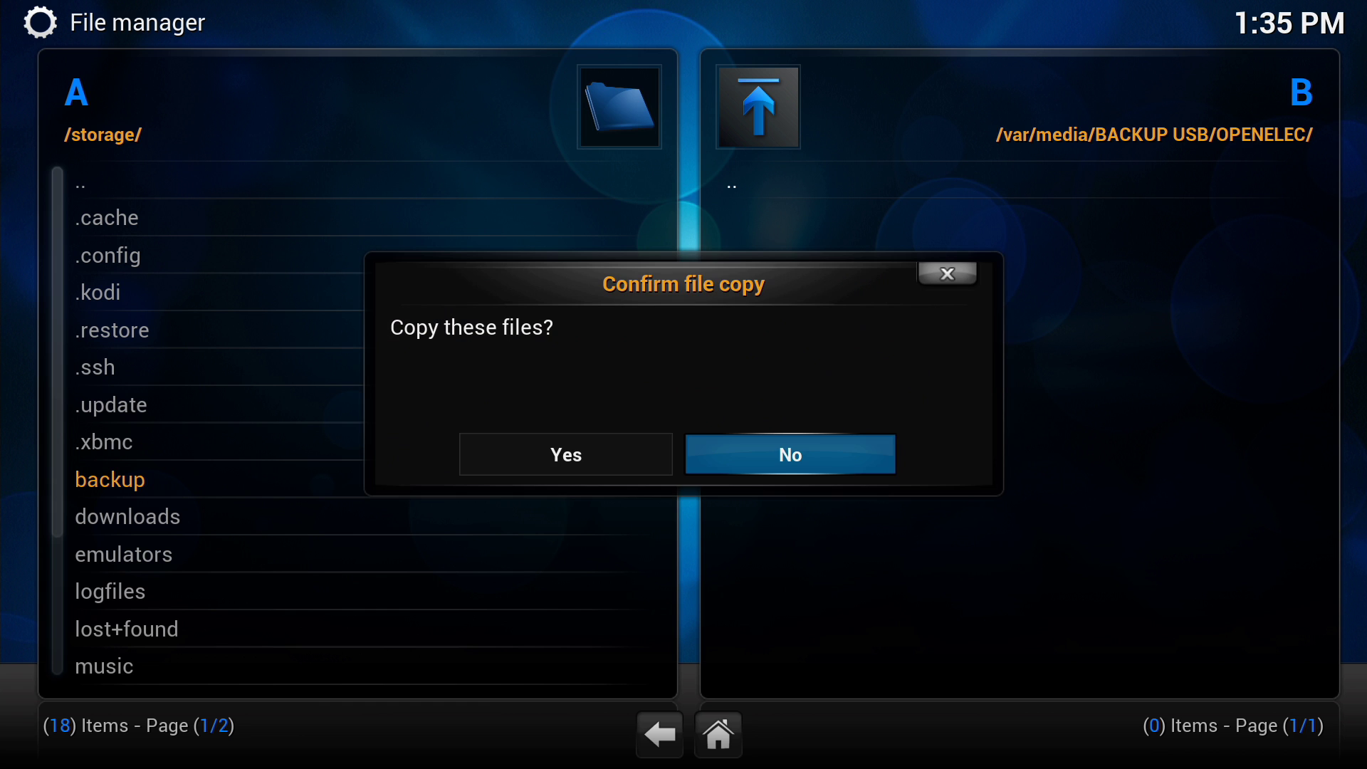
key(Left)
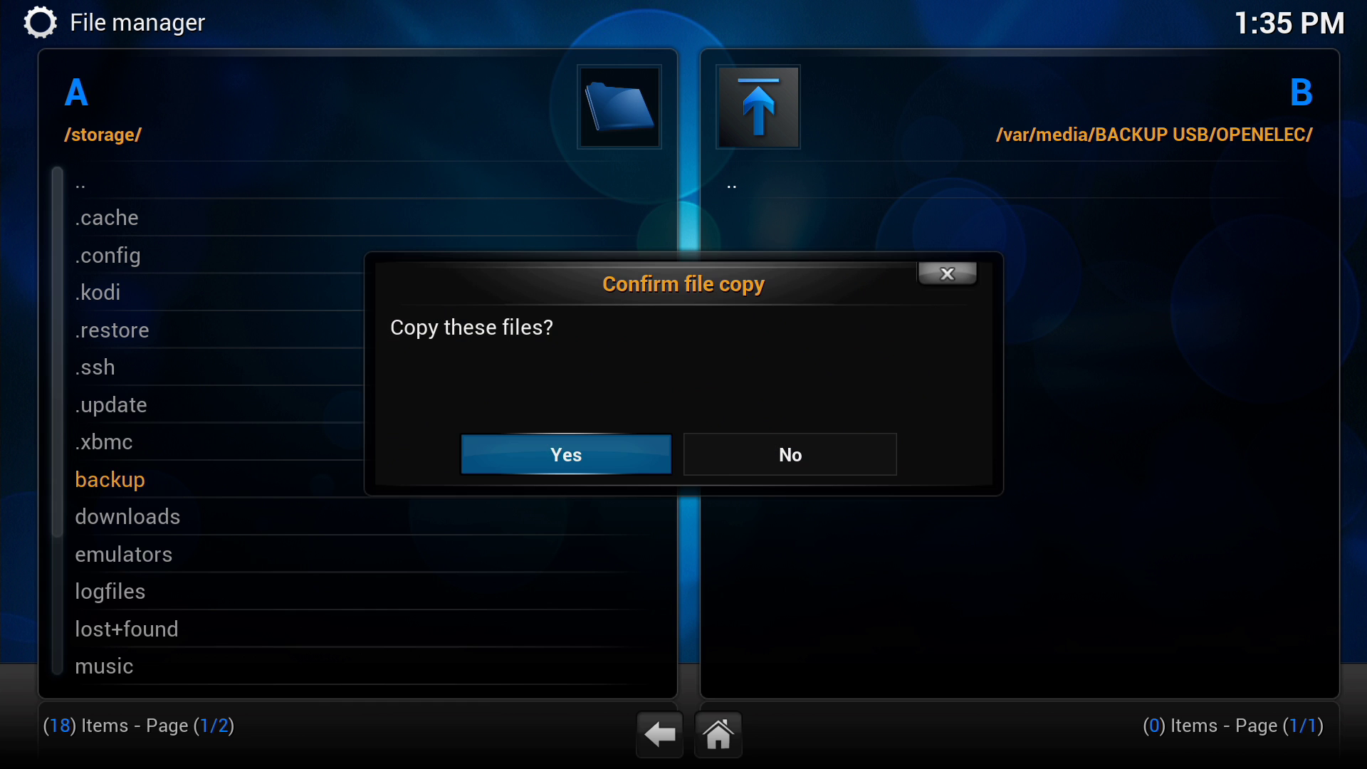
key(Return)
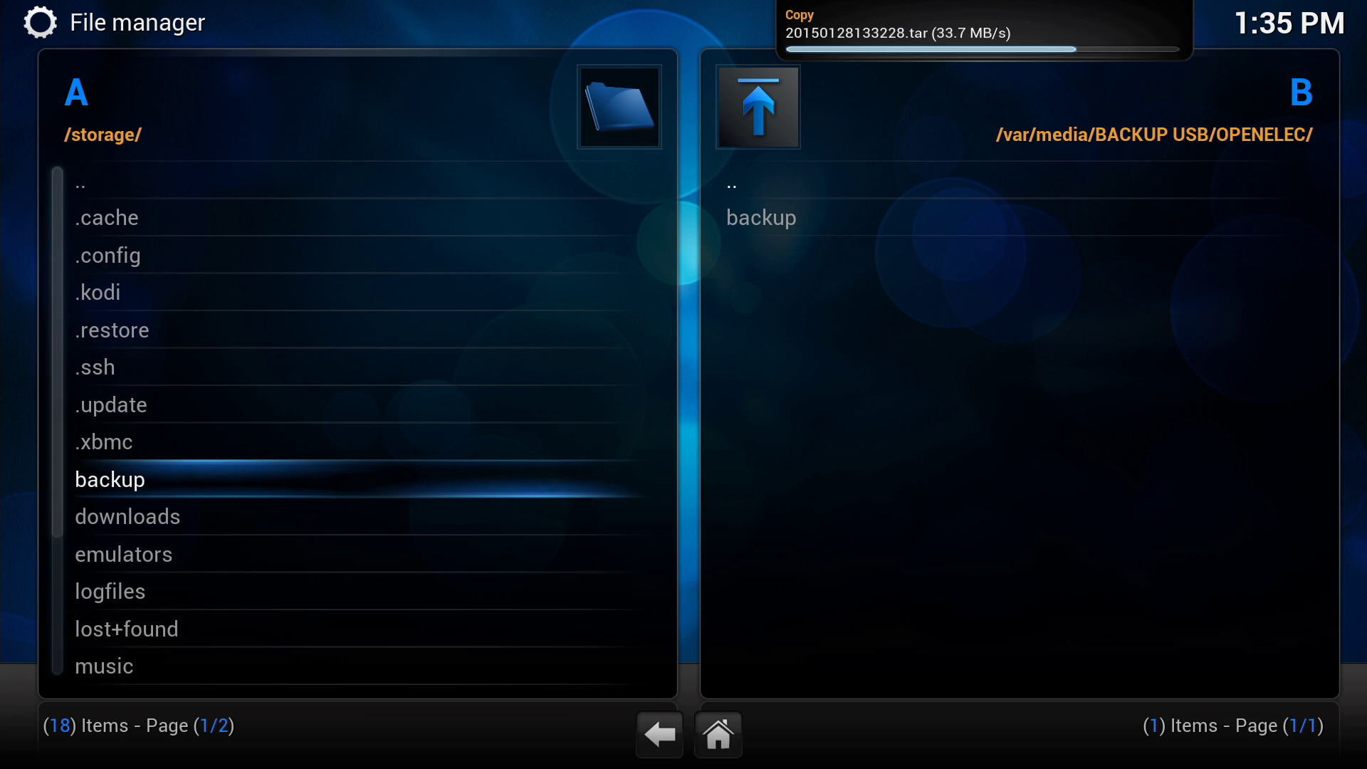
- Open the copied backup folder in pane B and look through its tar archives
key(Right)
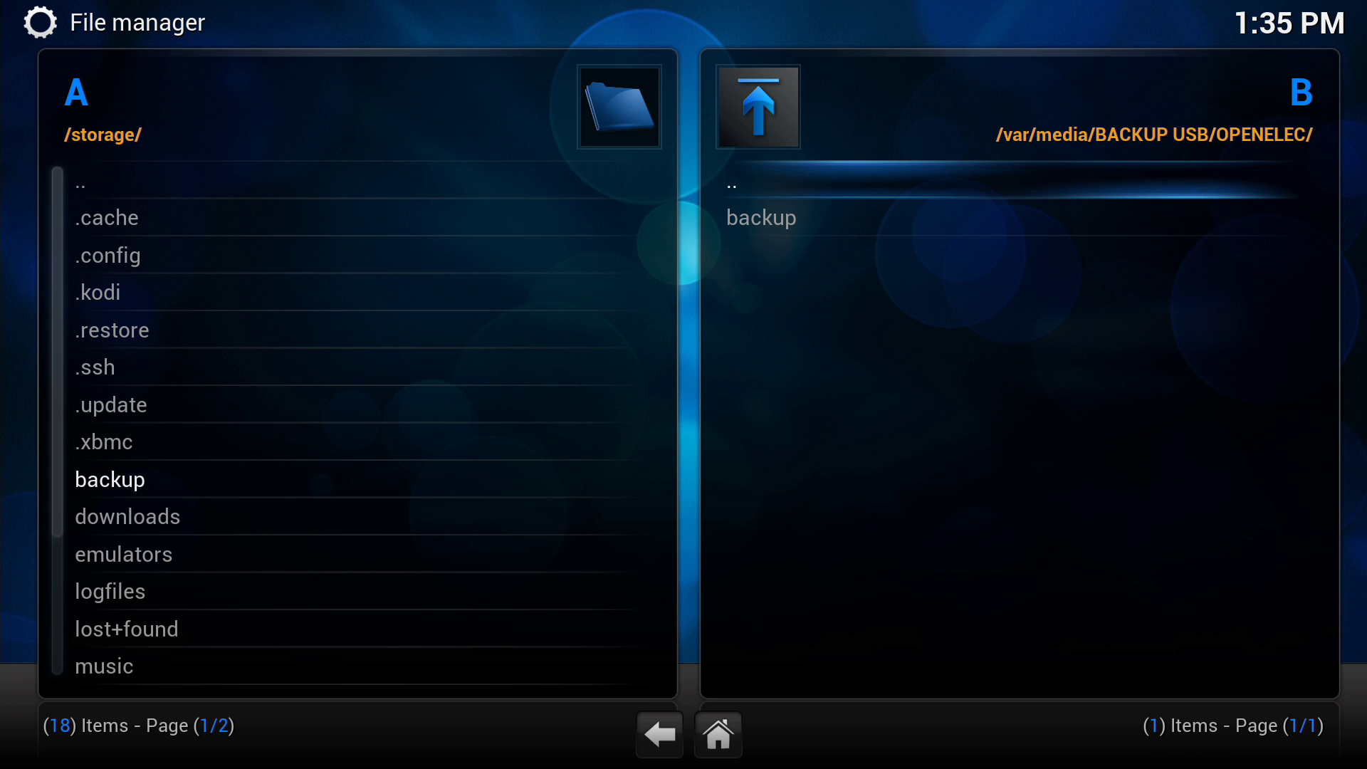
key(Down)
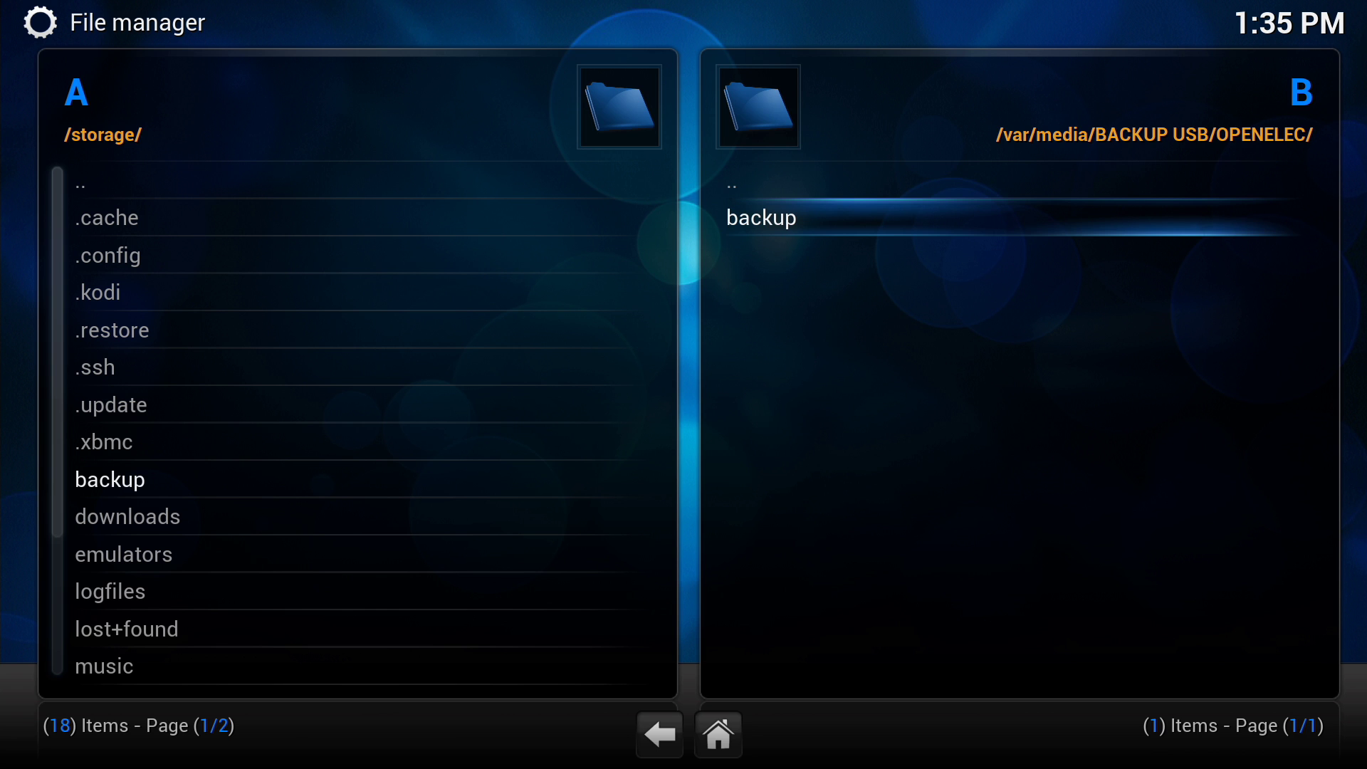
key(Return)
key(Down)
key(Down)
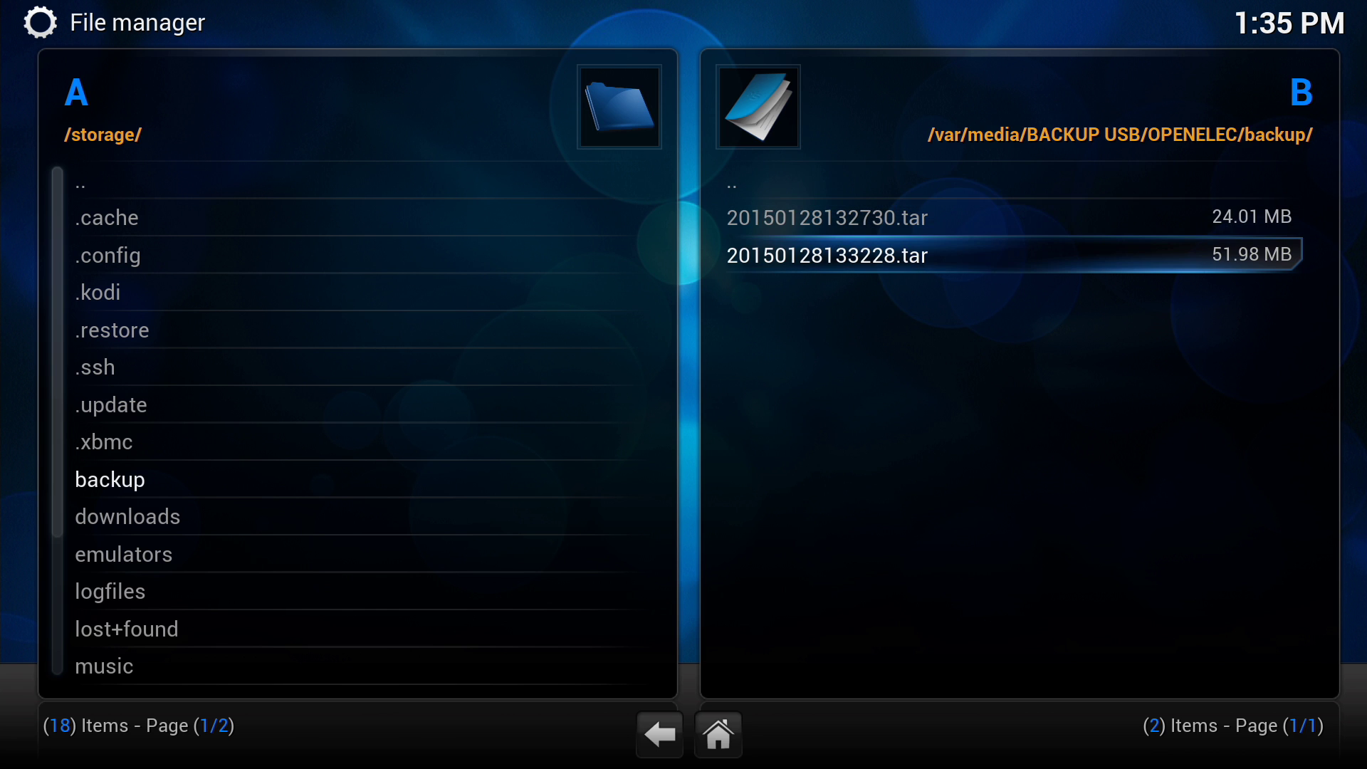
key(Up)
key(Down)
- Delete 20150128133228.tar from the backup folder on the USB drive and confirm the deletion
key(c)
key(Down)
key(Down)
key(Down)
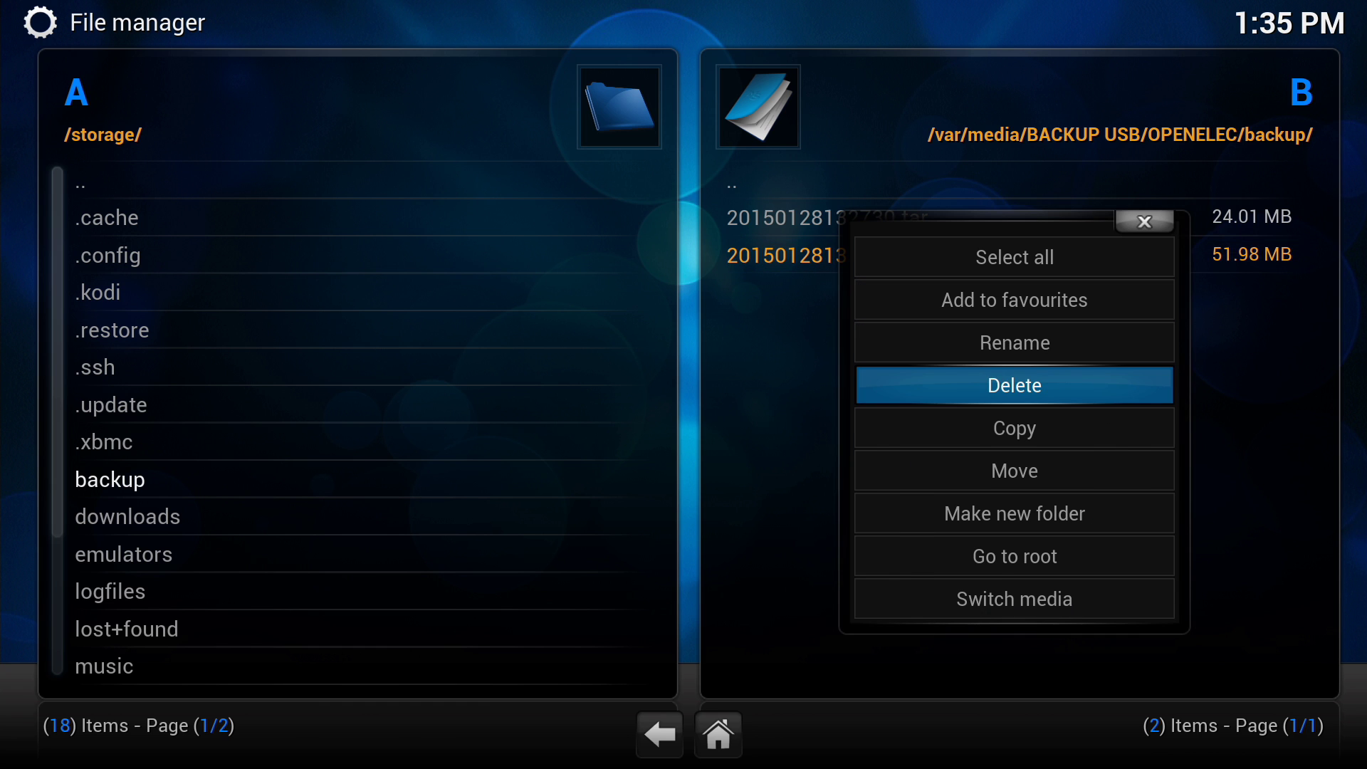
key(Return)
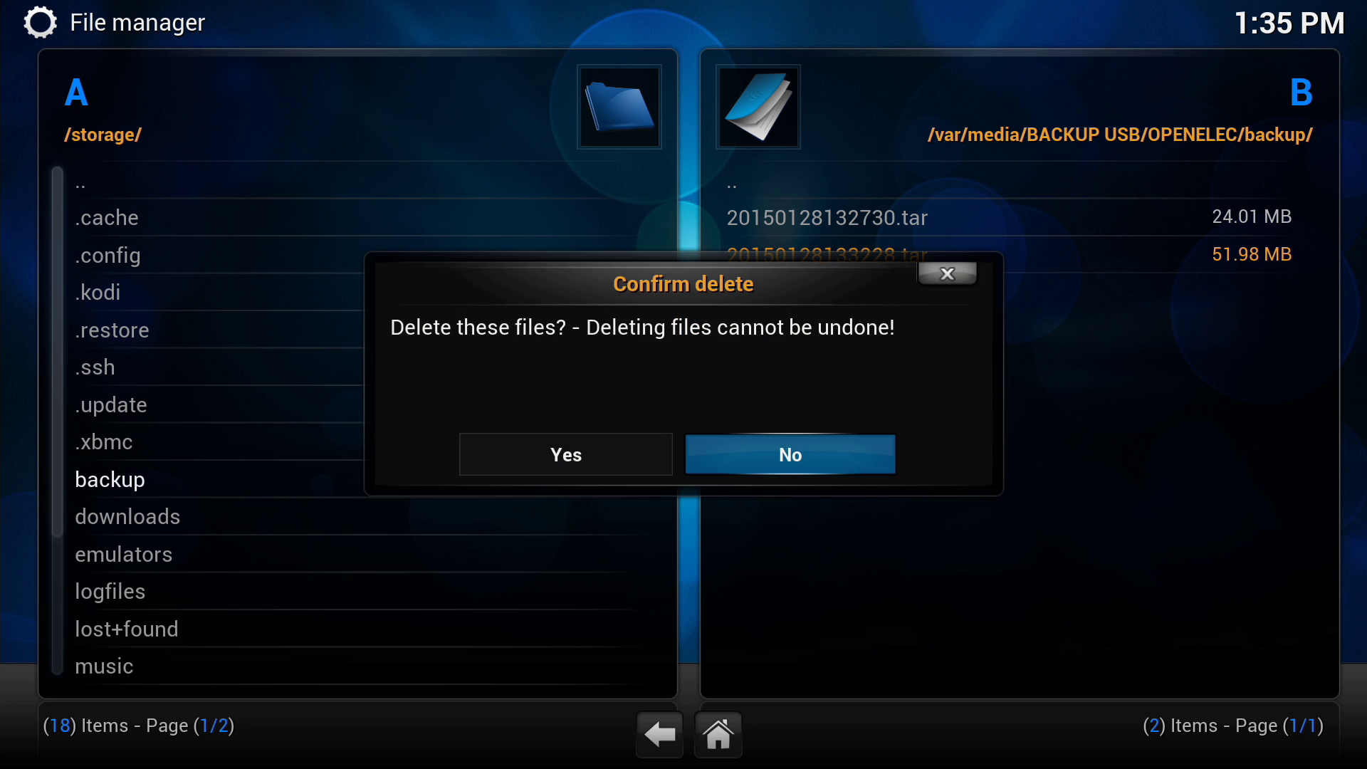
key(Left)
key(Return)
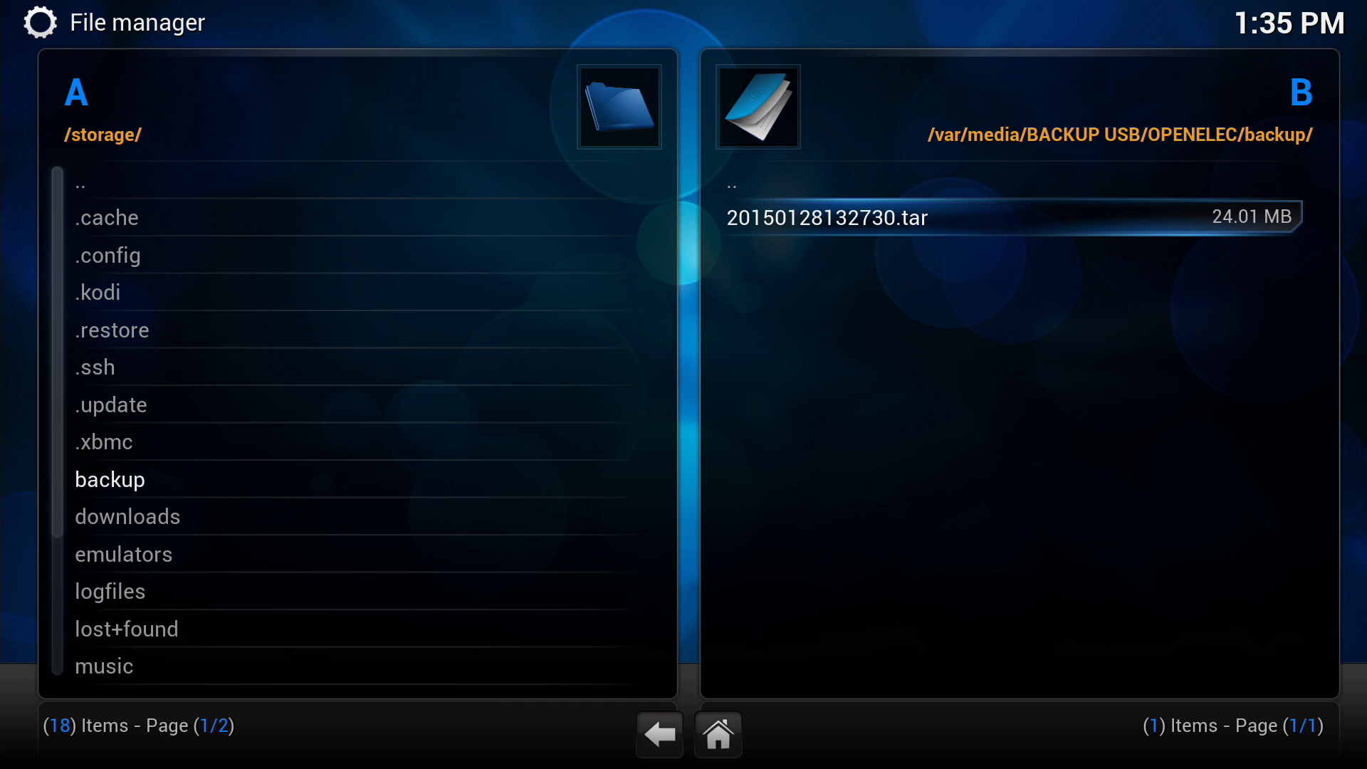
- Return pane A from /storage/ to the root list of sources
key(Left)
key(Up)
key(Up)
key(Up)
key(Up)
key(Up)
key(Up)
key(Up)
key(Up)
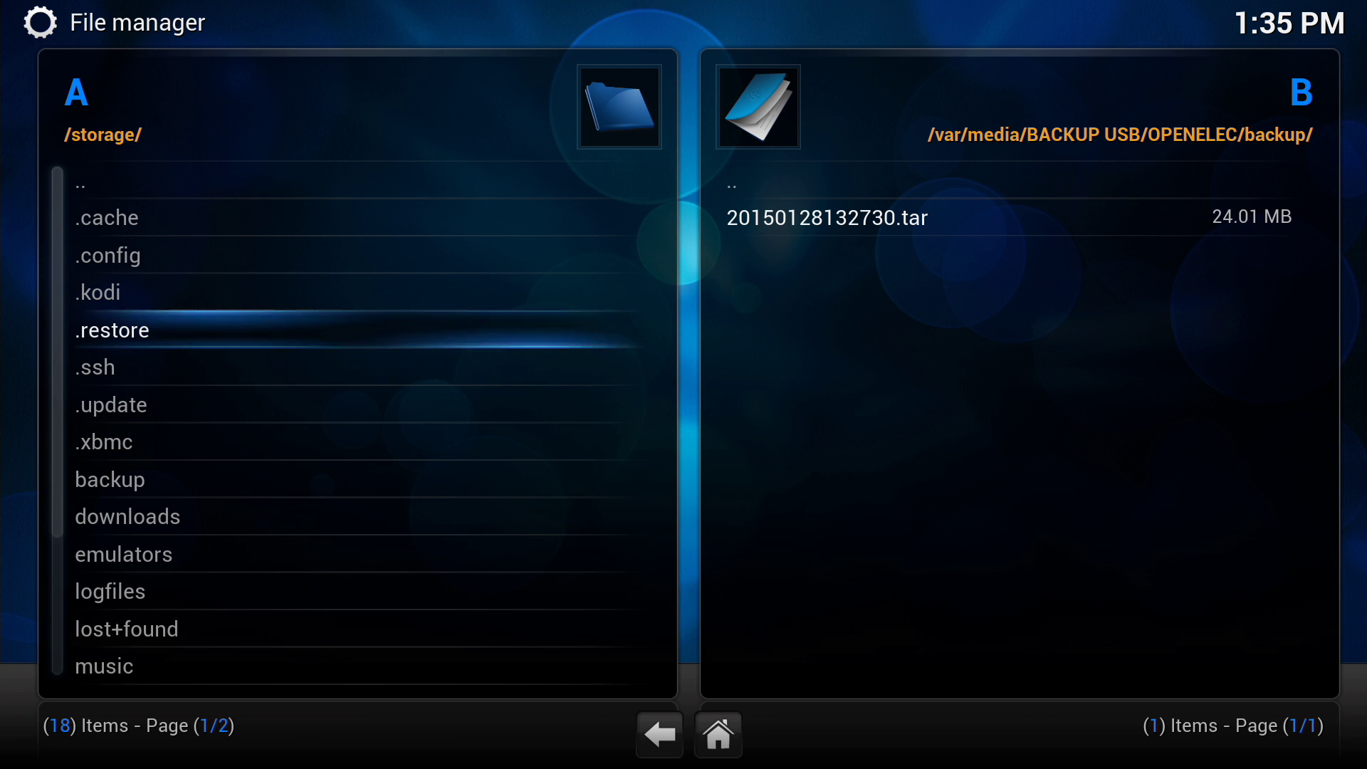
key(Return)
key(Down)
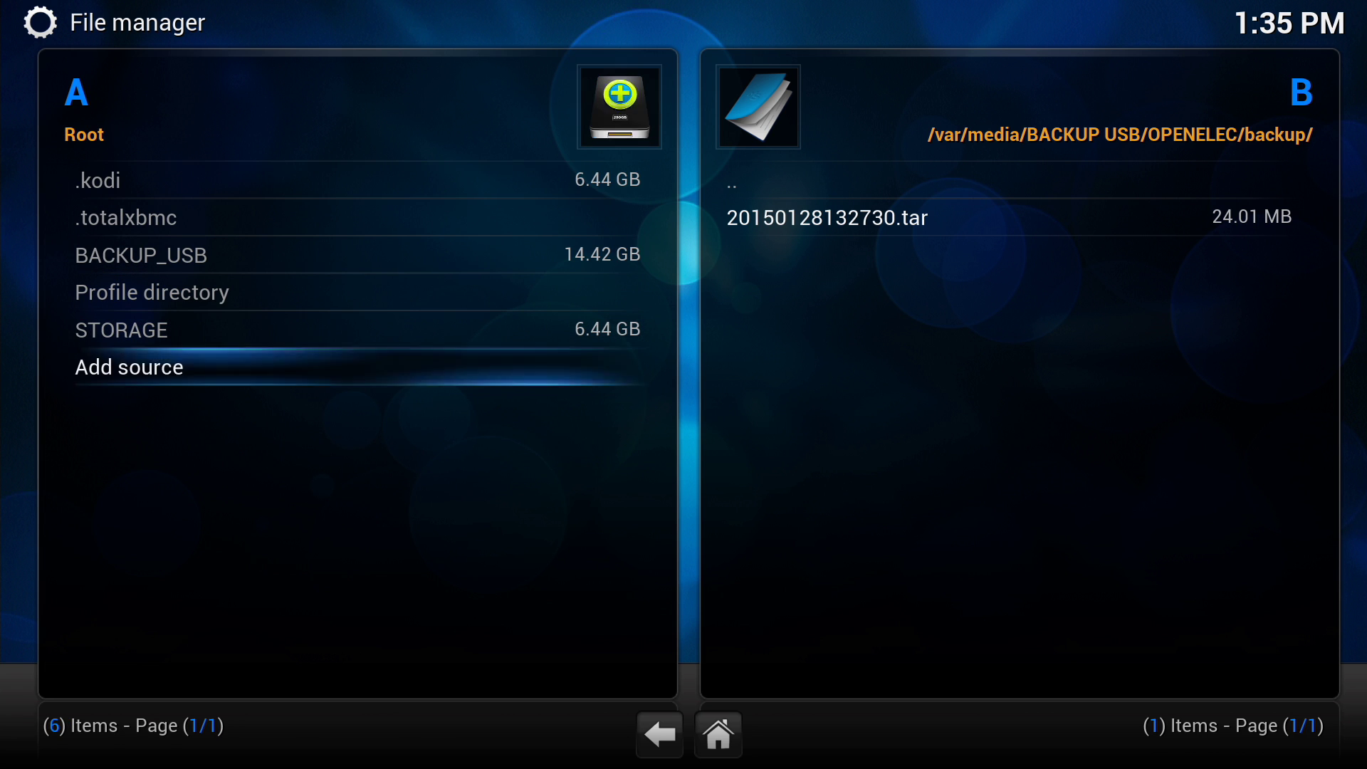
key(Down)
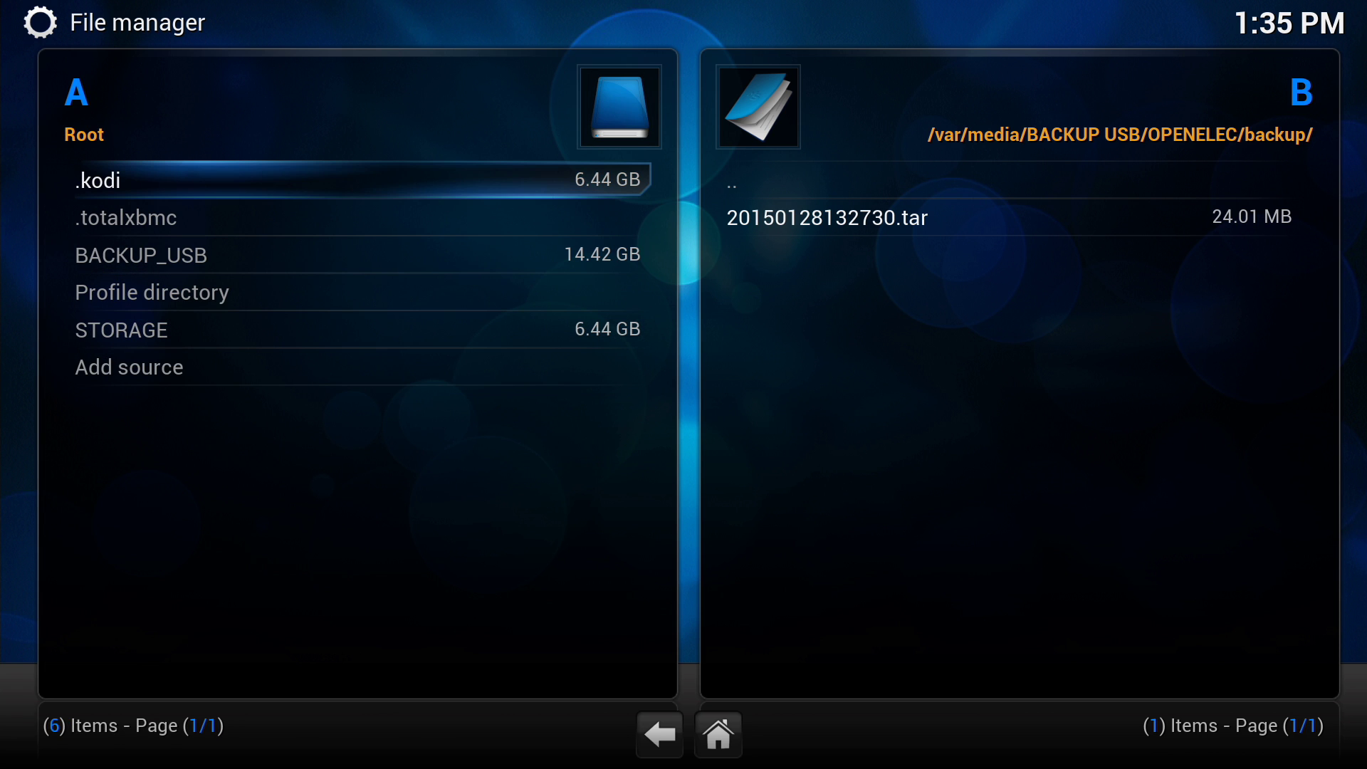
- Return pane B from the USB backup folder to the root list of sources
key(Right)
key(Up)
key(Return)
key(Up)
key(Return)
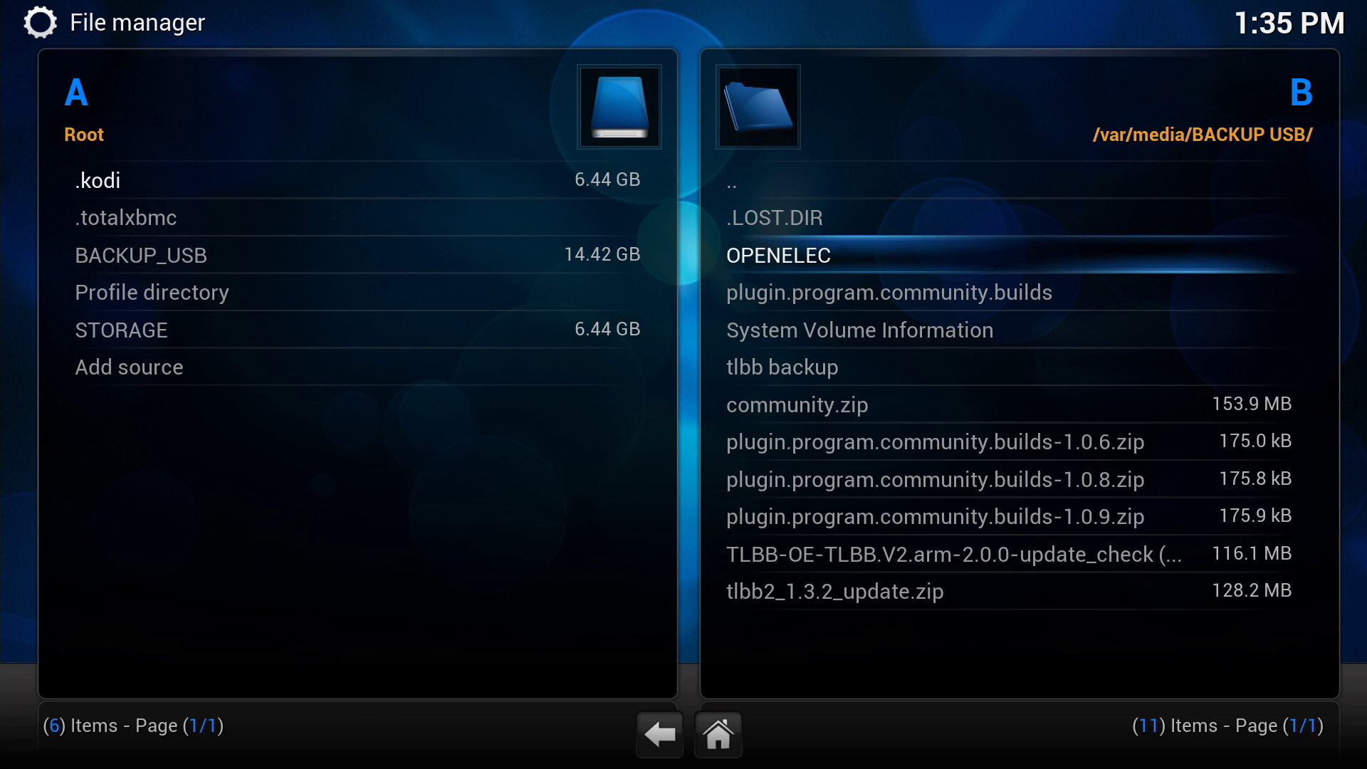
key(Up)
key(Up)
key(Return)
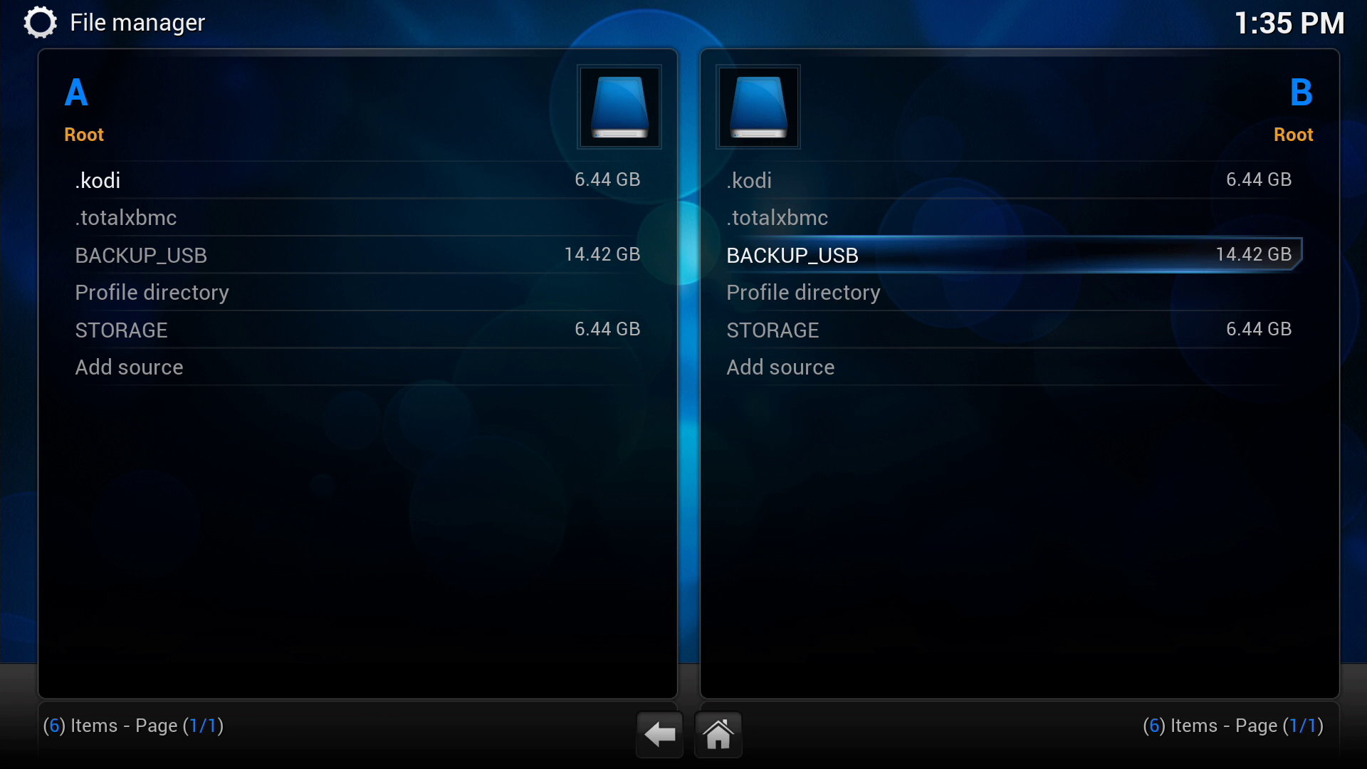
- Open the OPENELEC folder on BACKUP_USB in pane A and highlight its backup folder
key(Left)
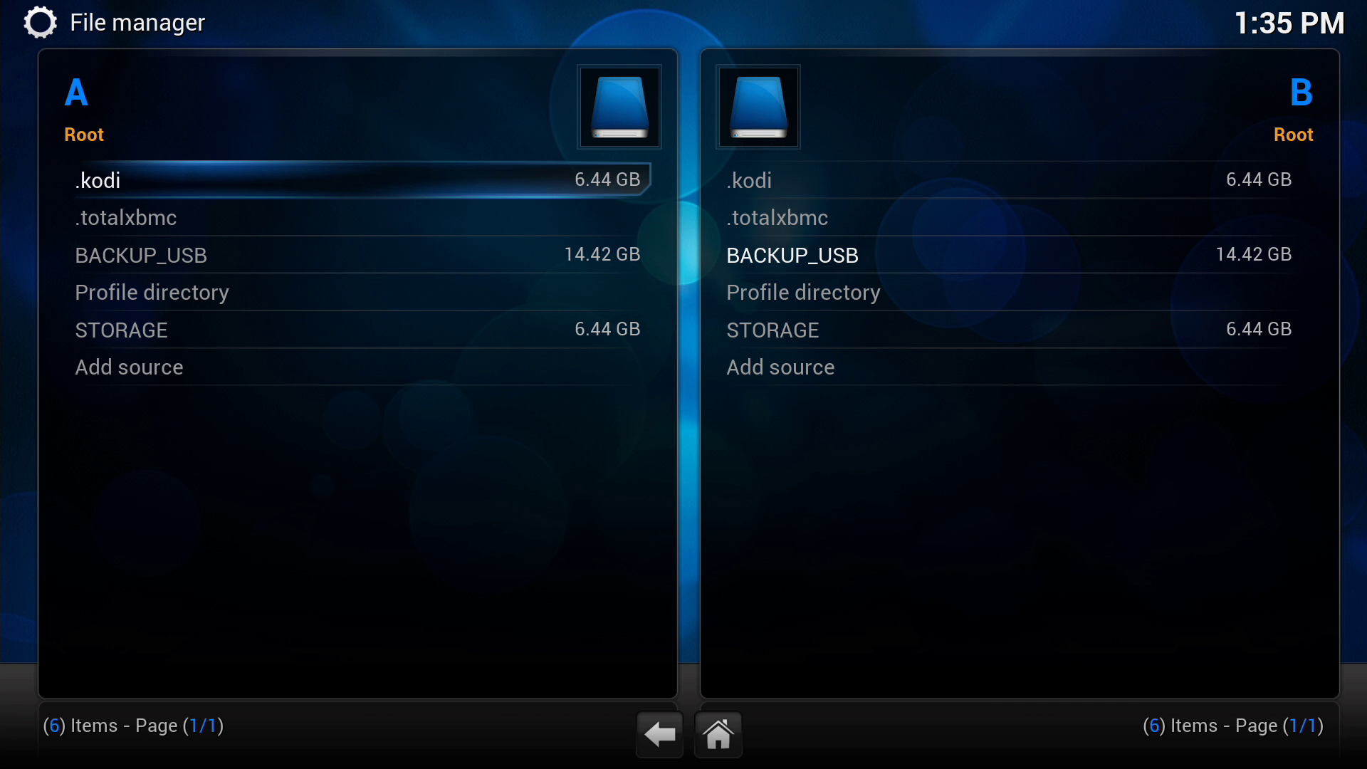
key(Down)
key(Down)
key(Return)
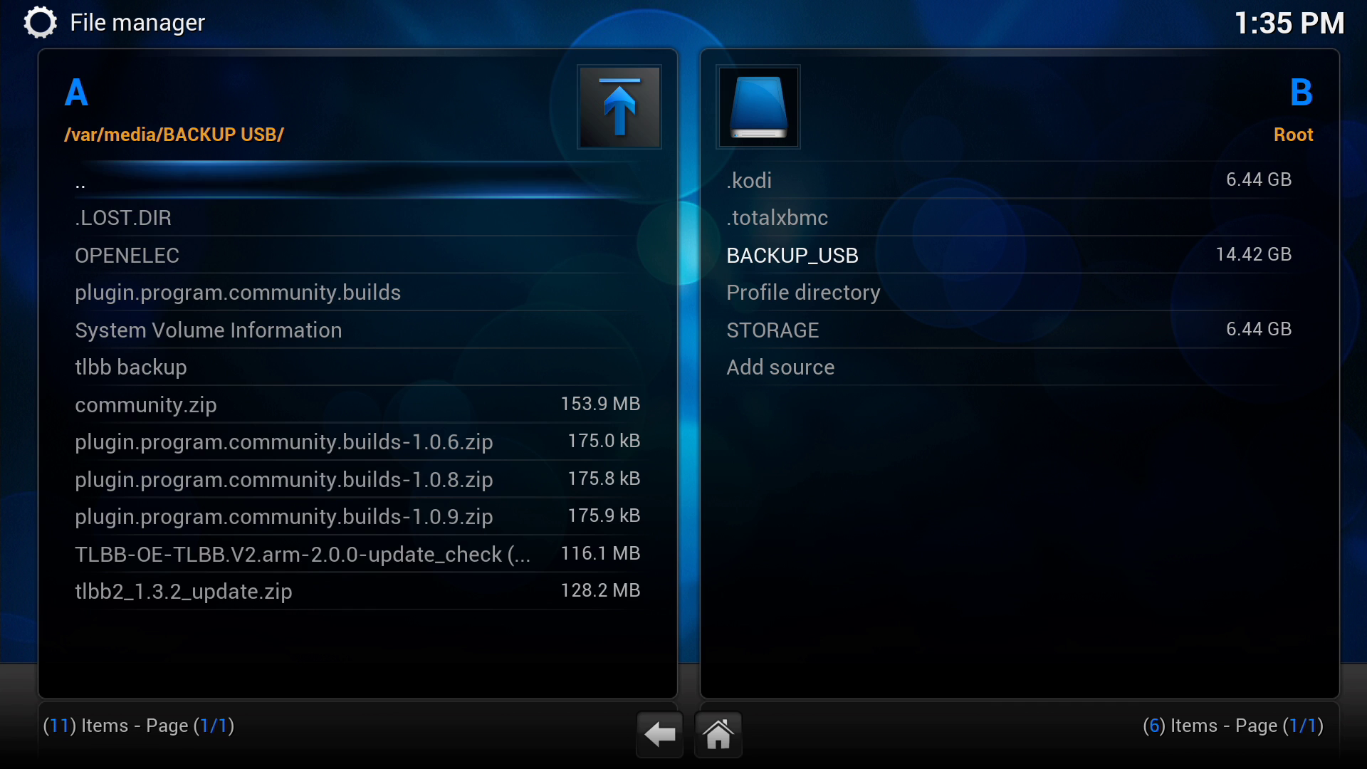
key(Down)
key(Down)
key(Return)
key(Down)
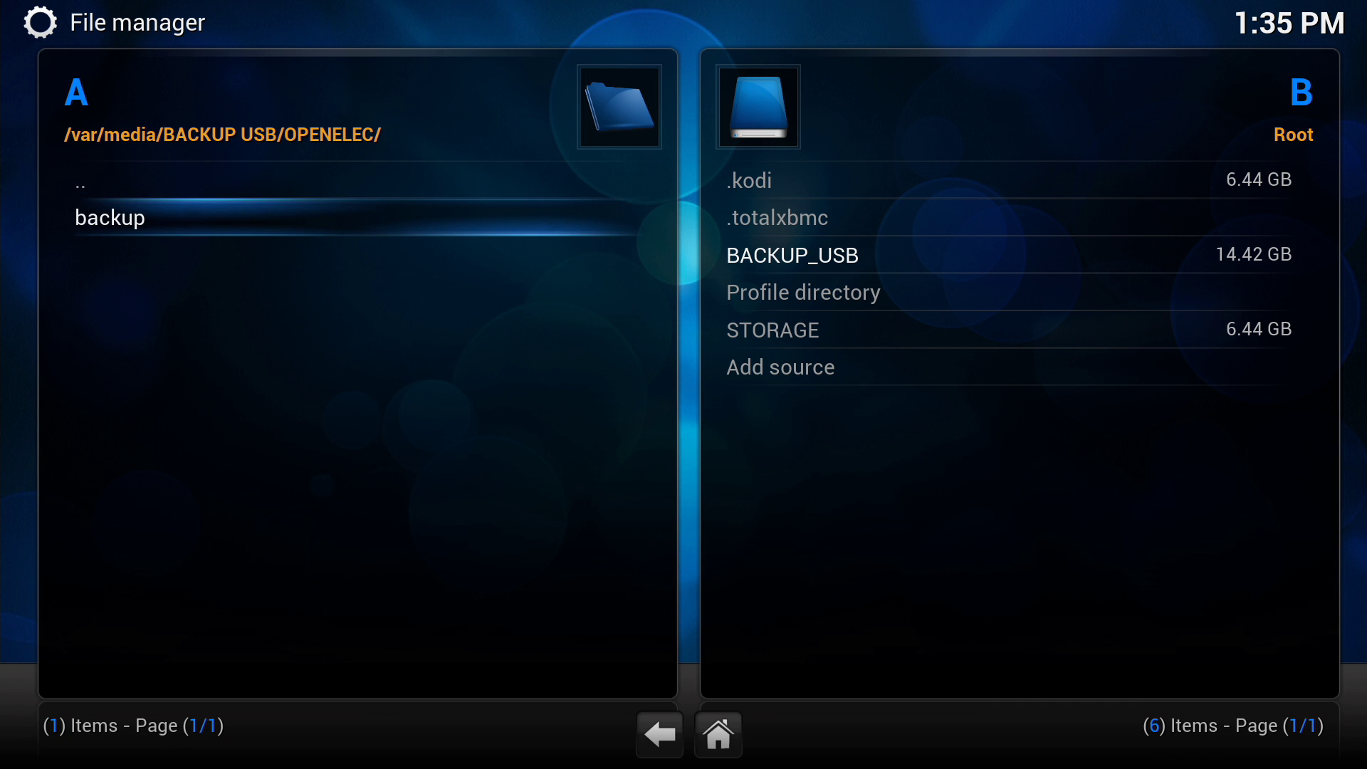
- Open the STORAGE source in pane B
key(Right)
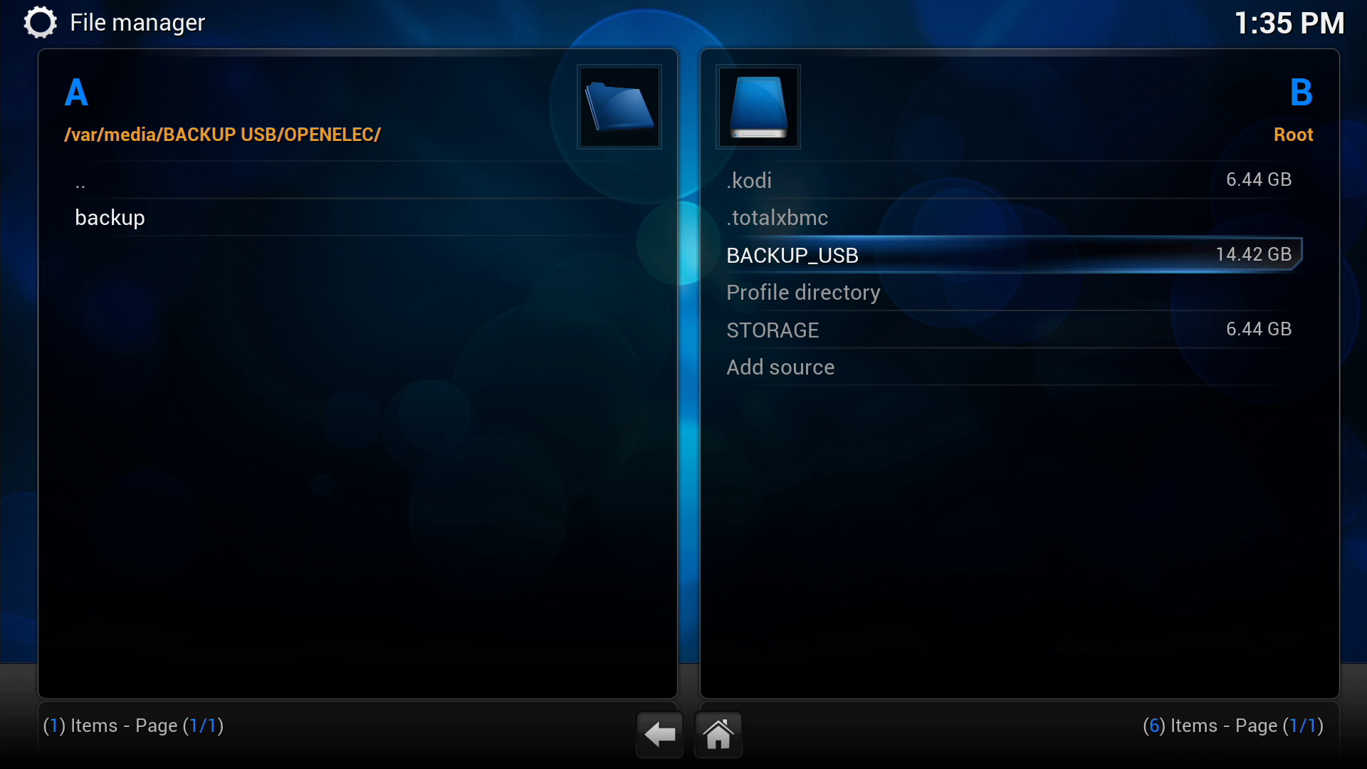
key(Down)
key(Return)
- Start copying the backup folder from the USB drive in pane A to /storage/, but decline the copy confirmation
key(Left)
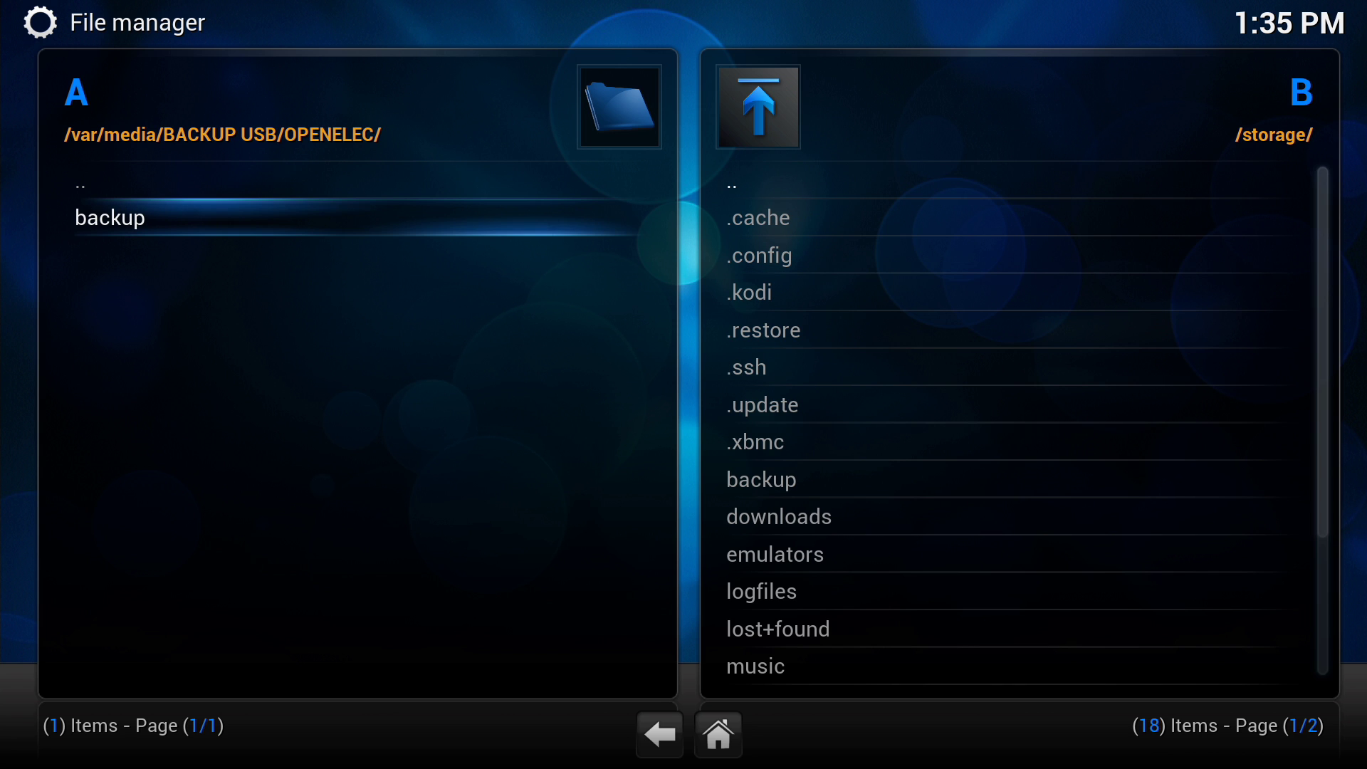
key(c)
key(Down)
key(Down)
key(Down)
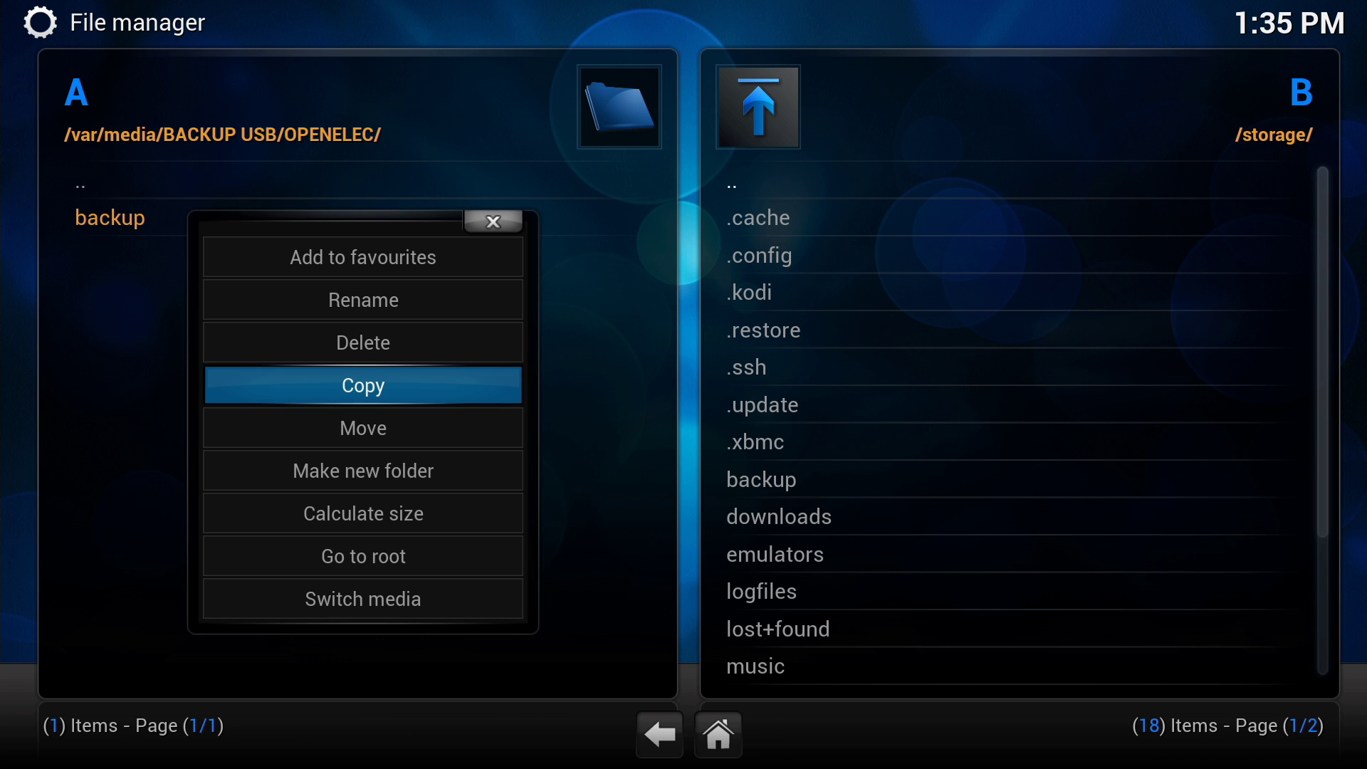
key(Return)
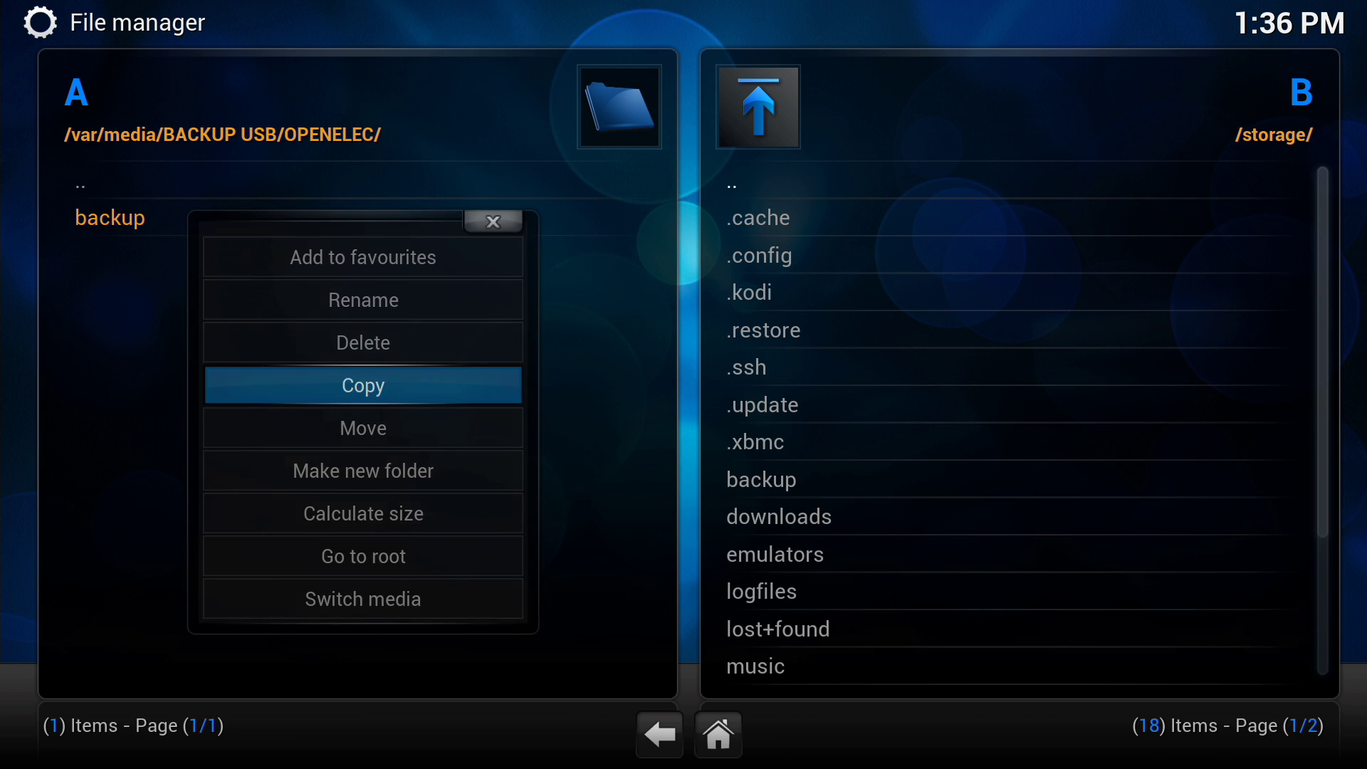
key(Left)
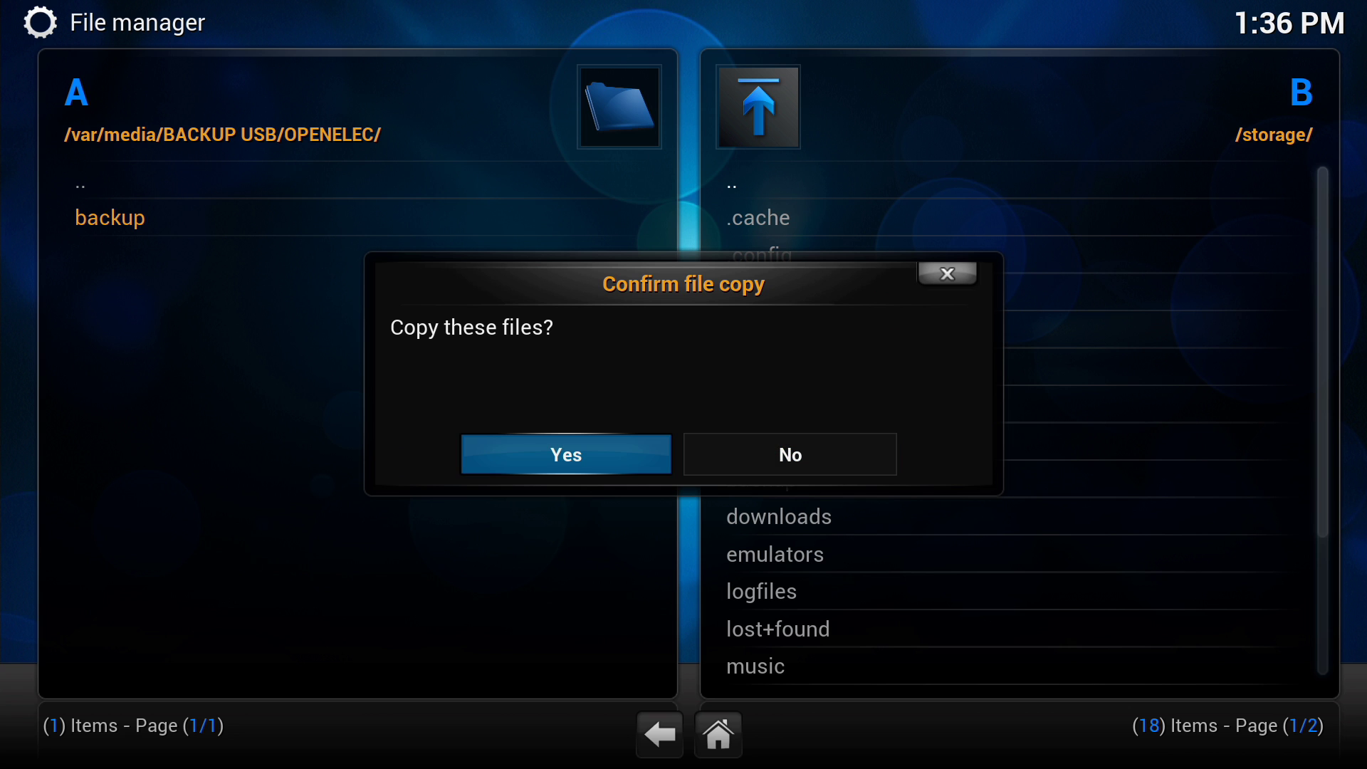
key(Right)
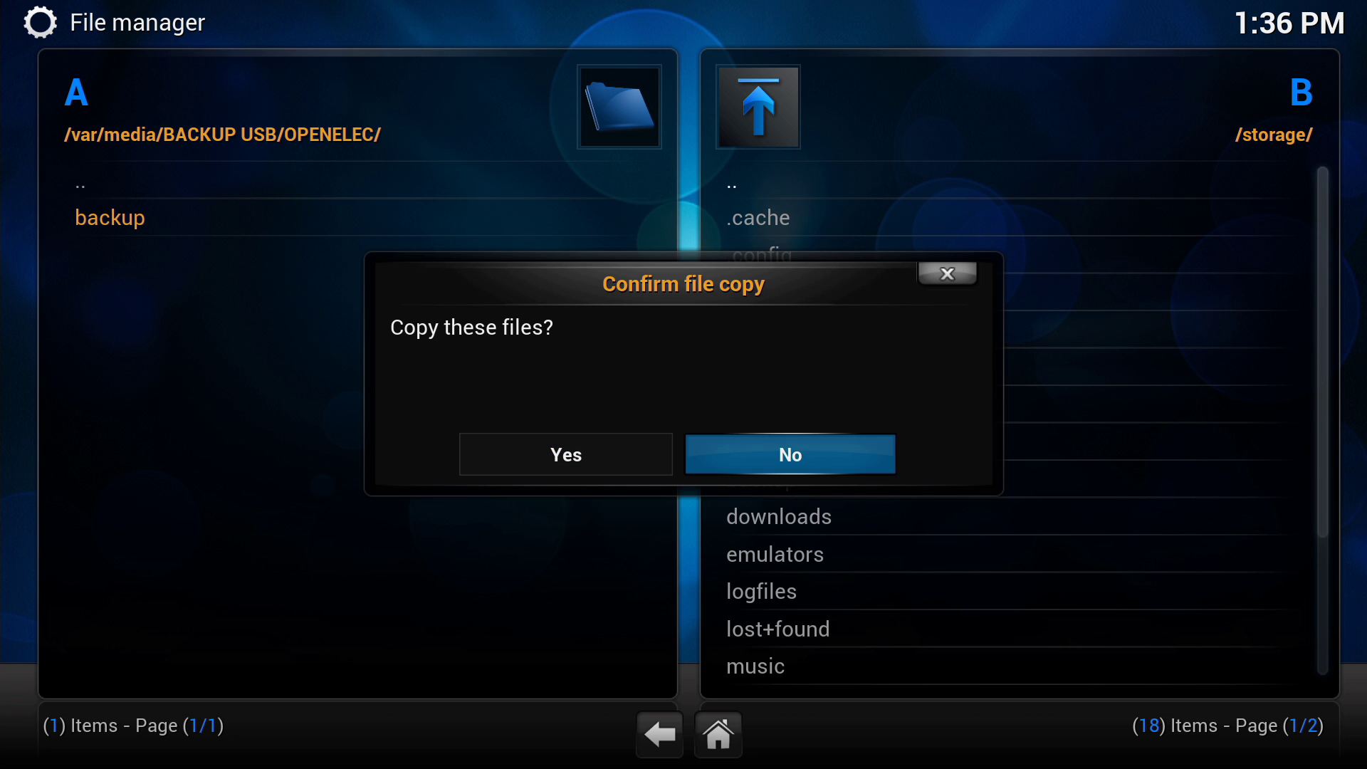
key(Return)
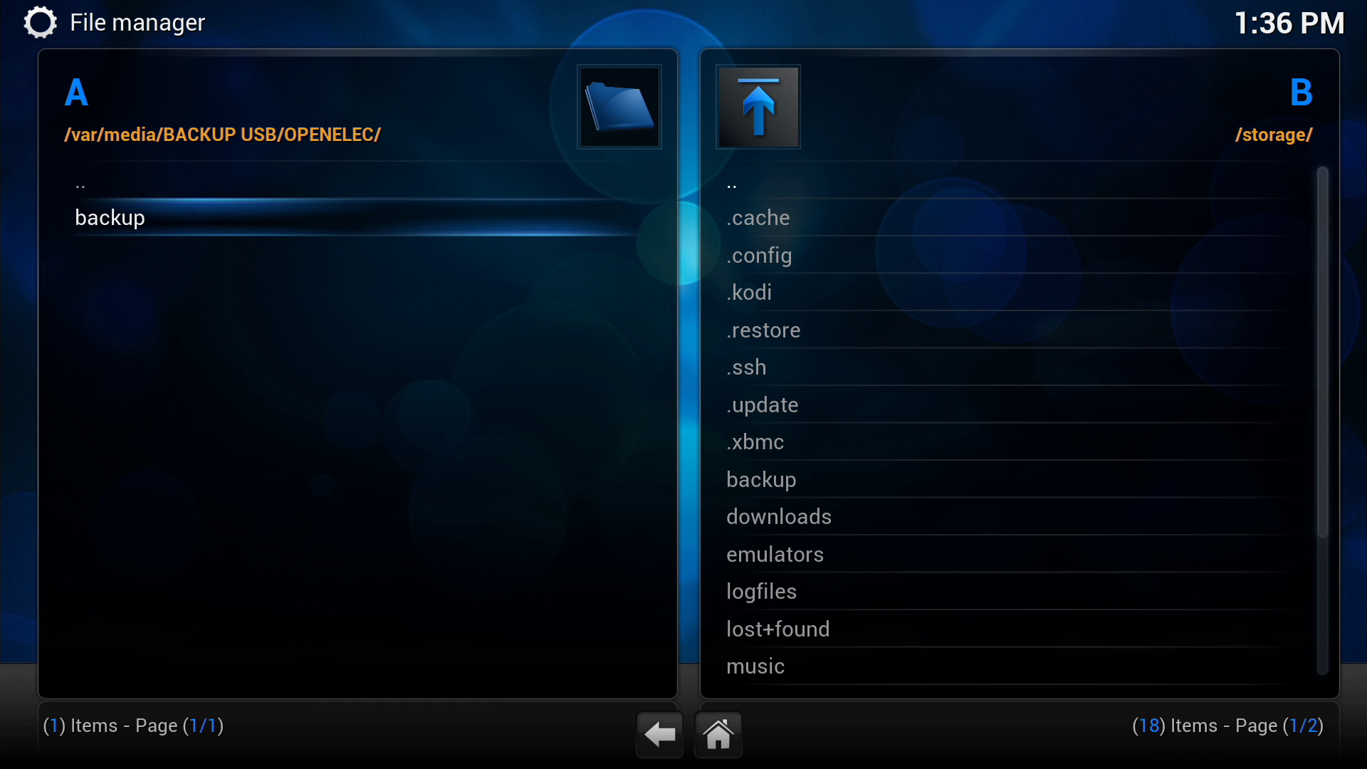
- Leave the file manager and return to the home screen
key(Escape)
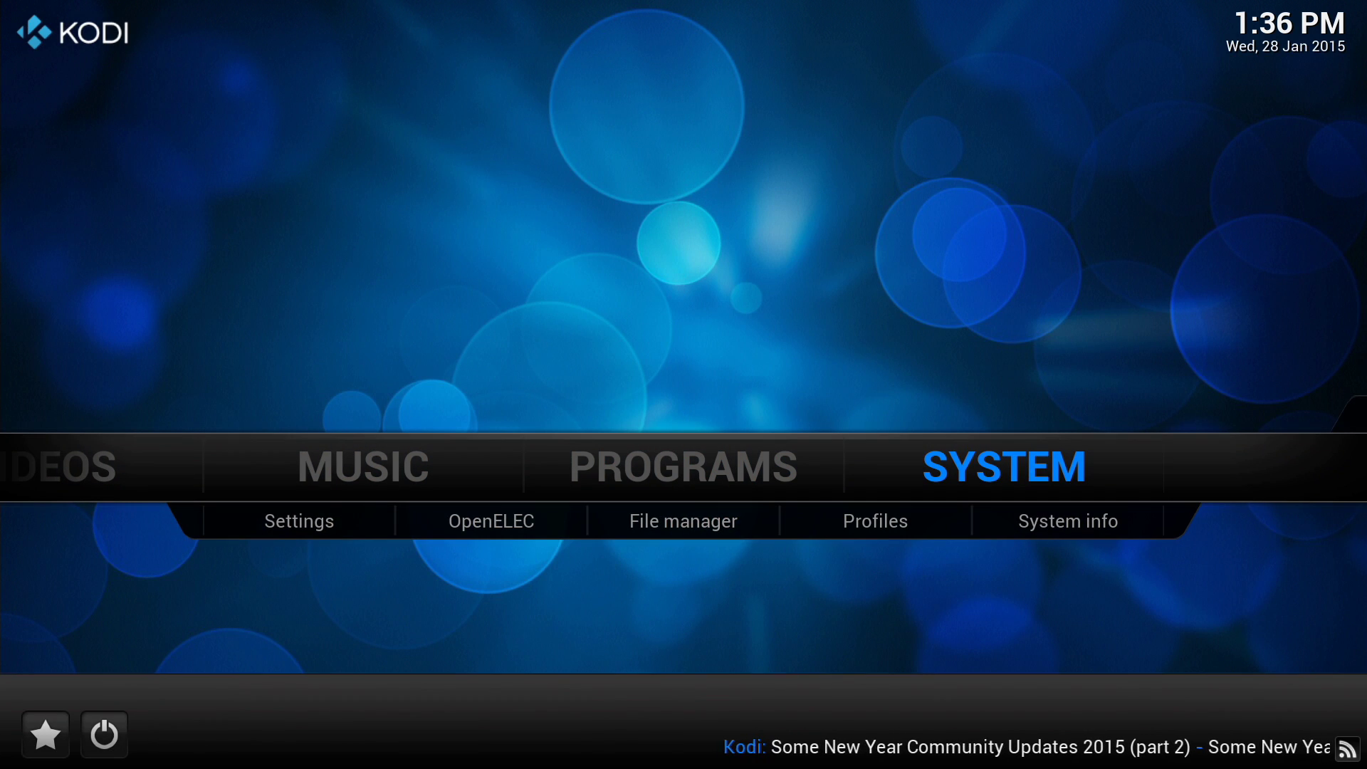
- Open the OpenELEC settings from the System section of the home screen
key(Down)
key(Left)
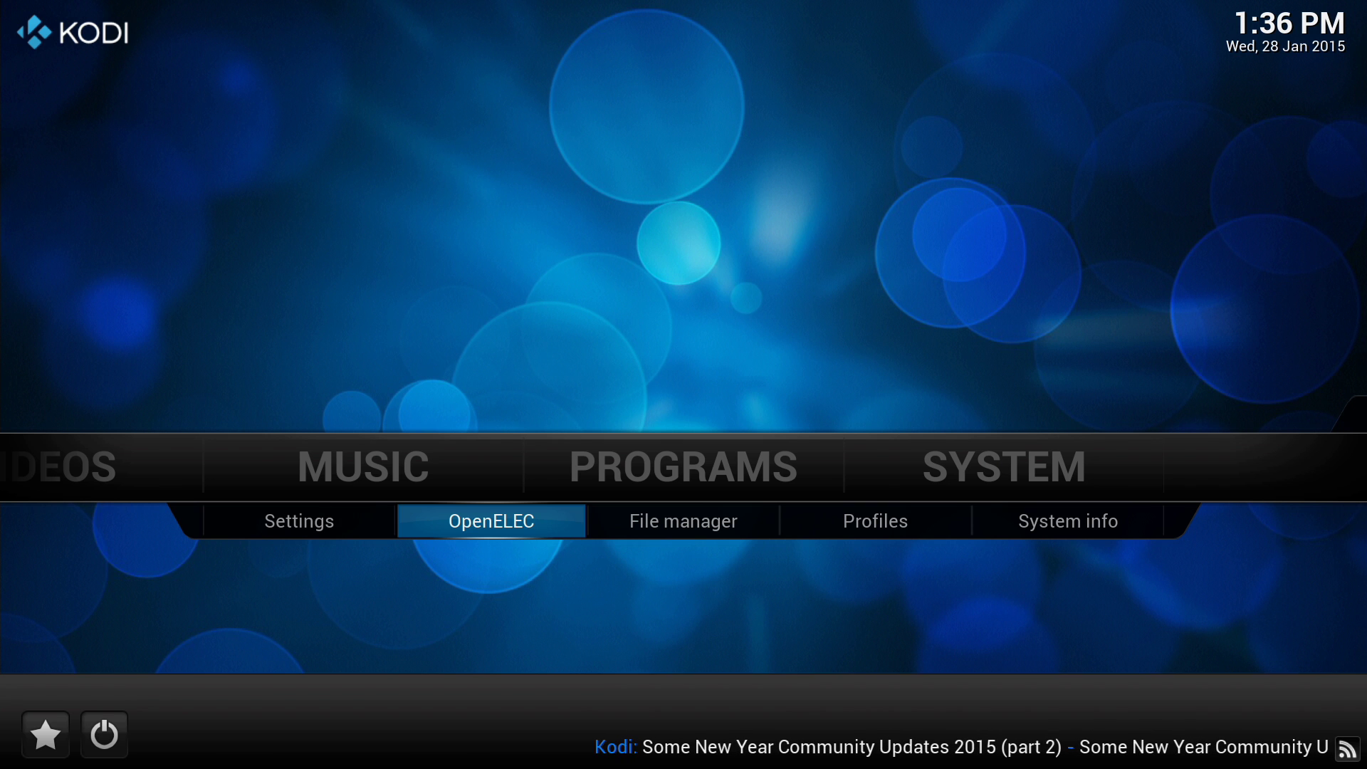
key(Return)
- Start Restore Backup in the System settings to choose from the saved backup archives
key(Right)
key(Down)
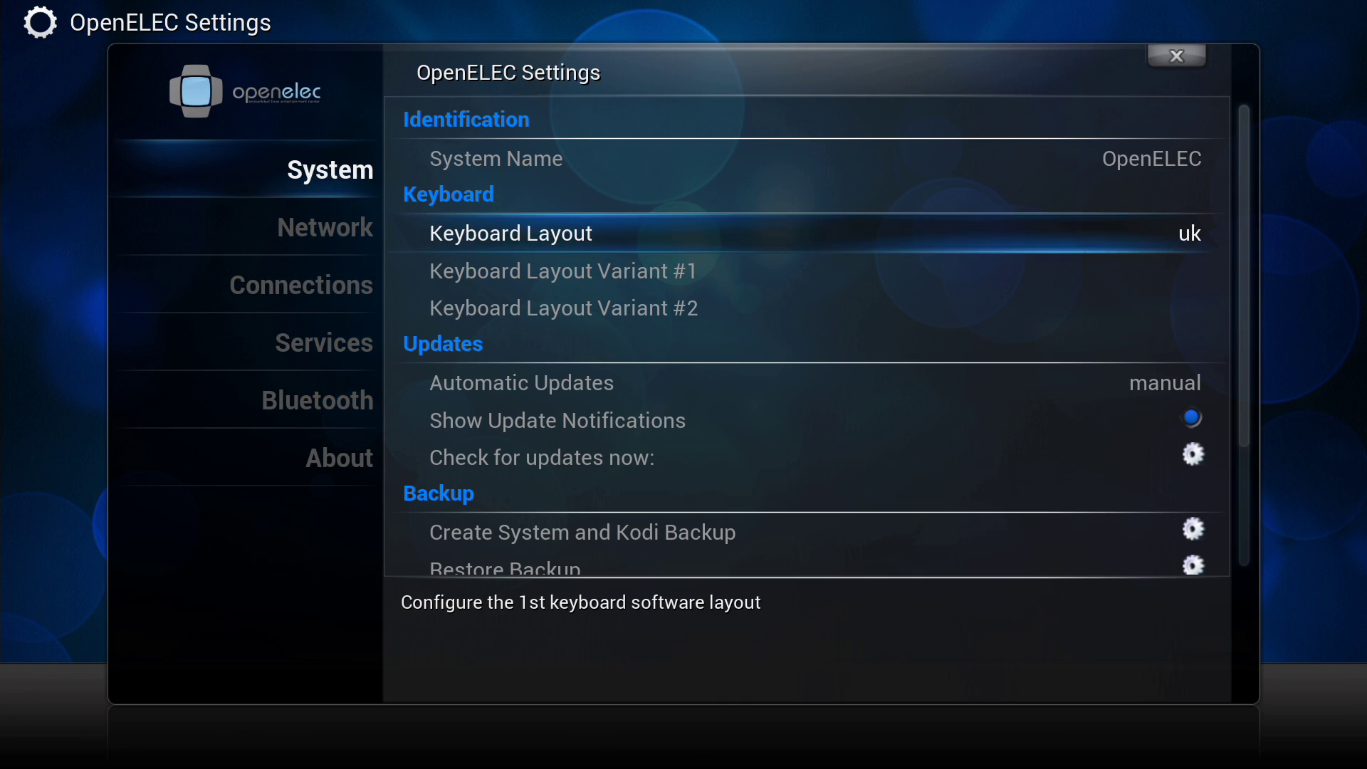
key(Down)
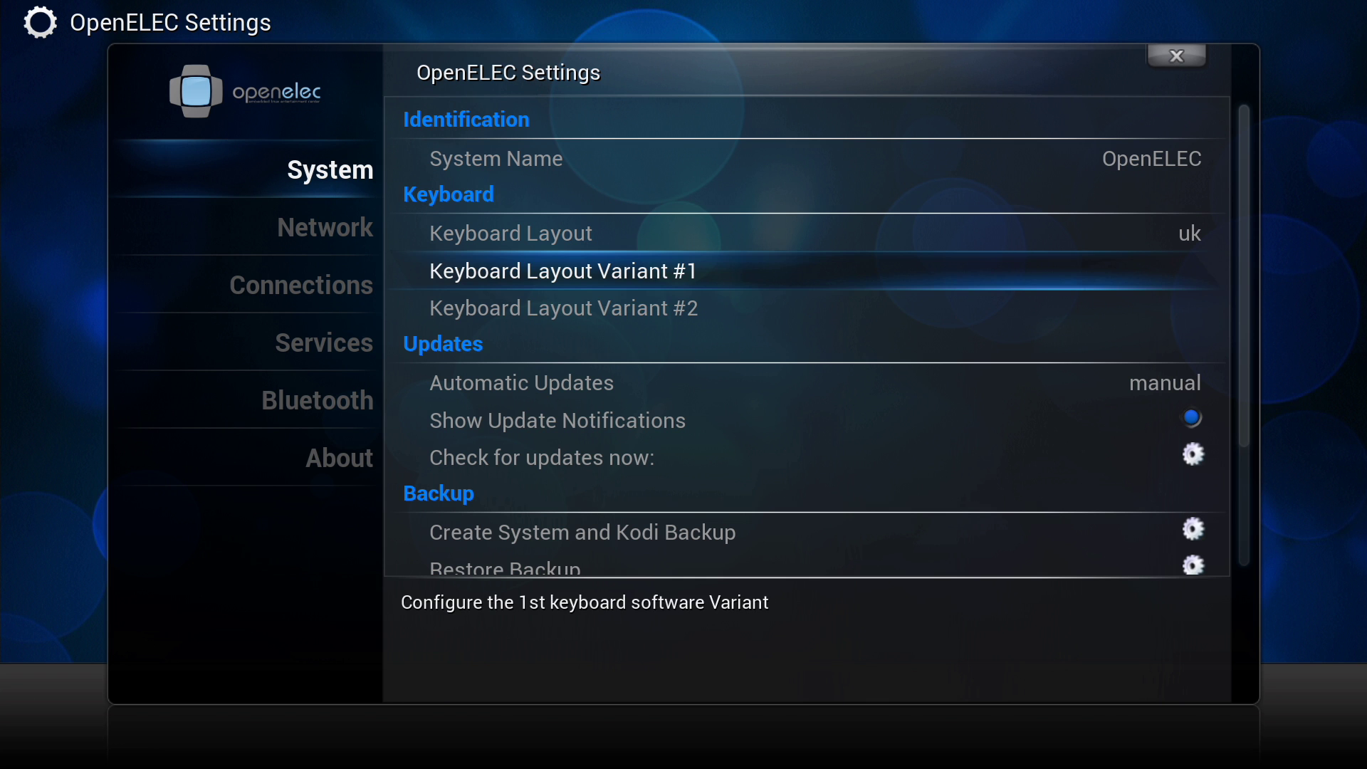
key(Down)
key(Down)
key(Down)
key(Down)
key(Down)
key(Down)
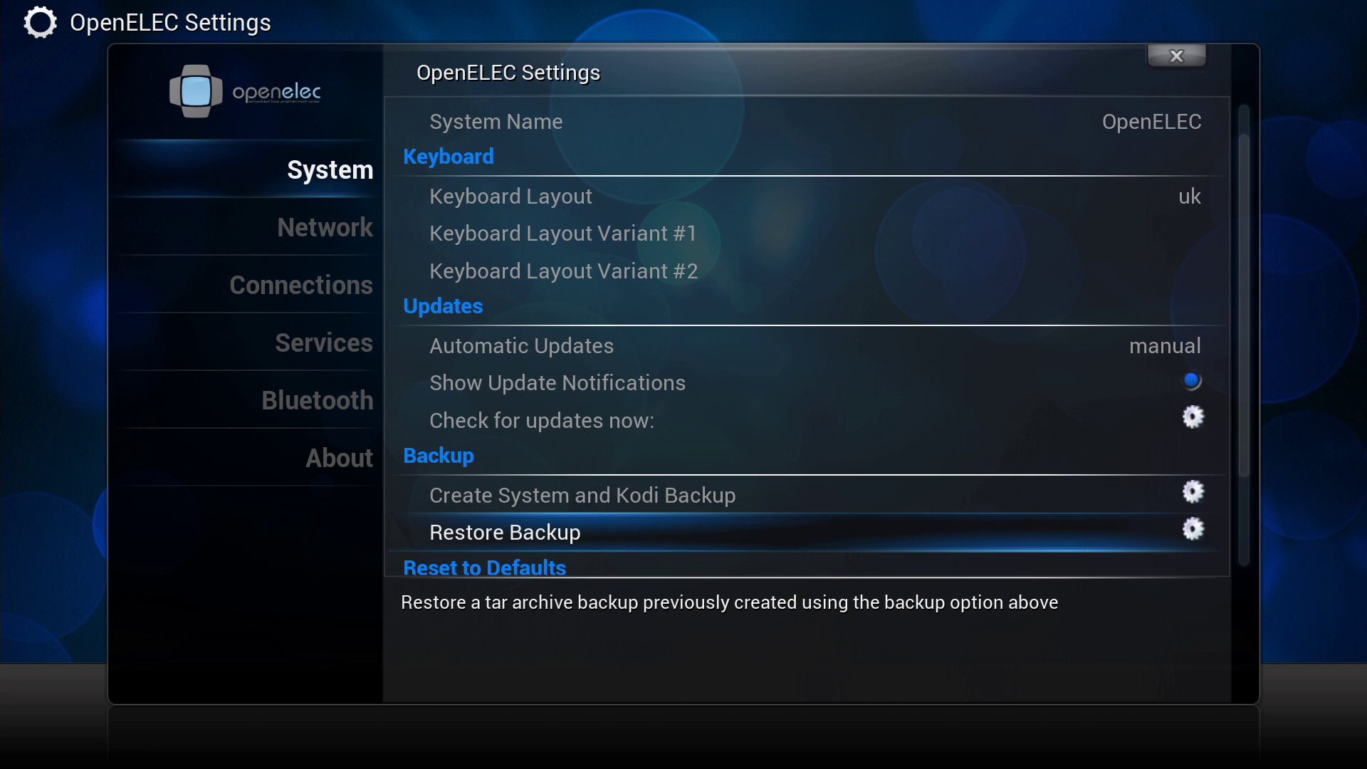
key(Return)
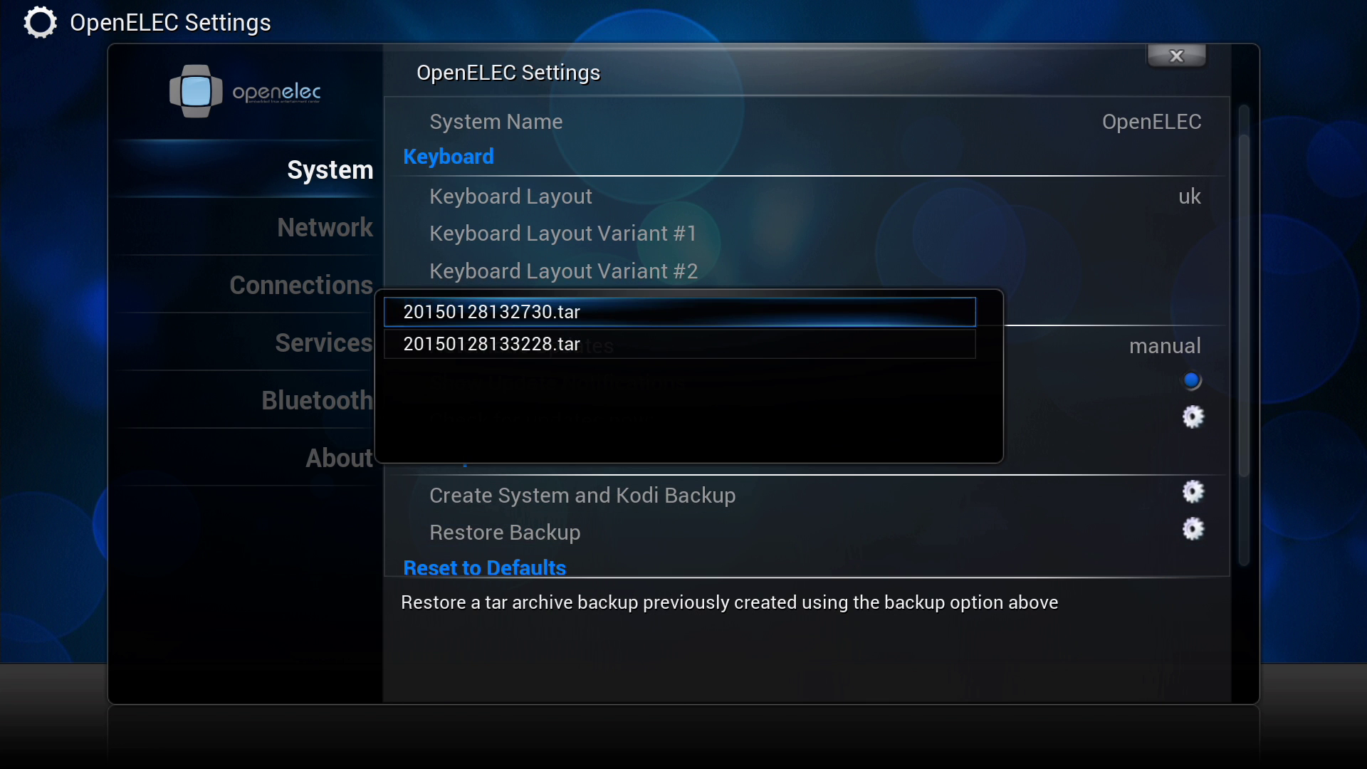
- Choose the backup archive 20150128132730.tar and confirm restoring it with a reboot
key(Return)
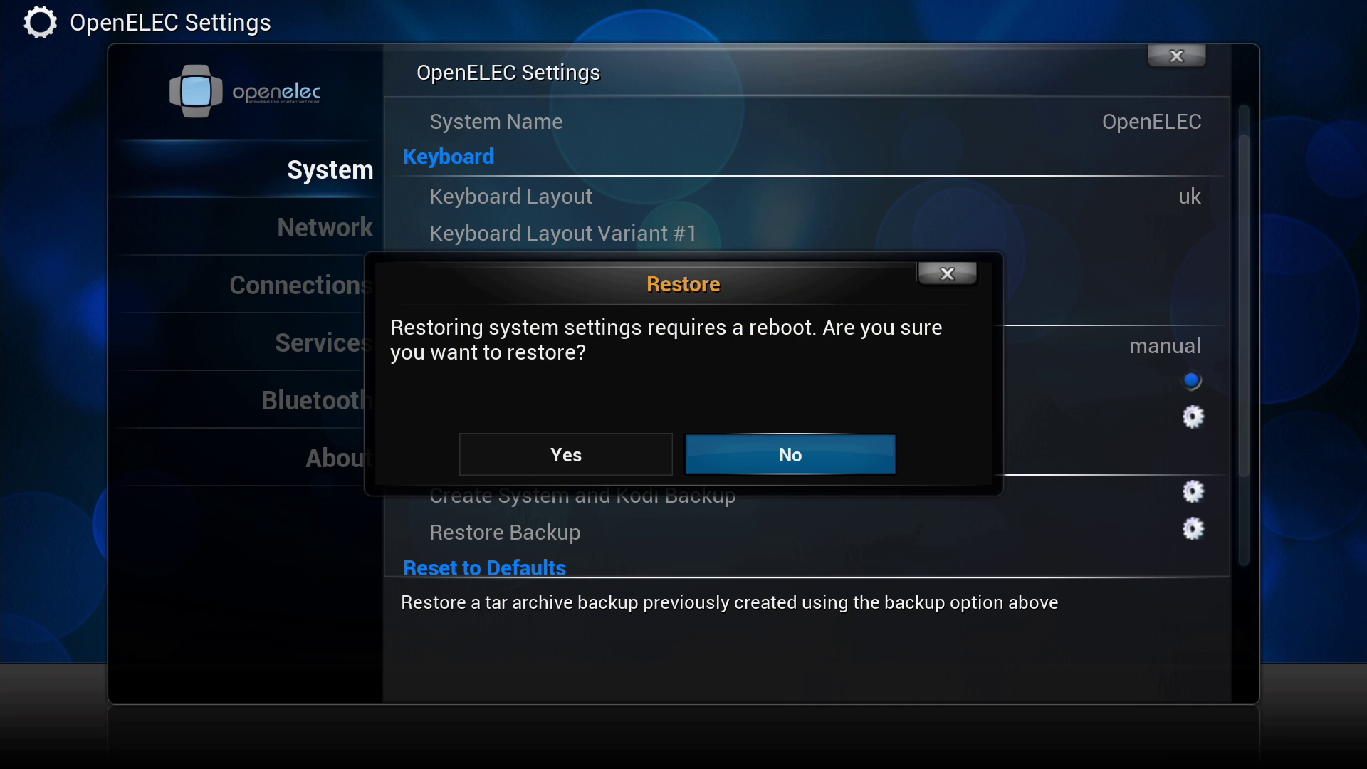
key(Left)
key(Return)
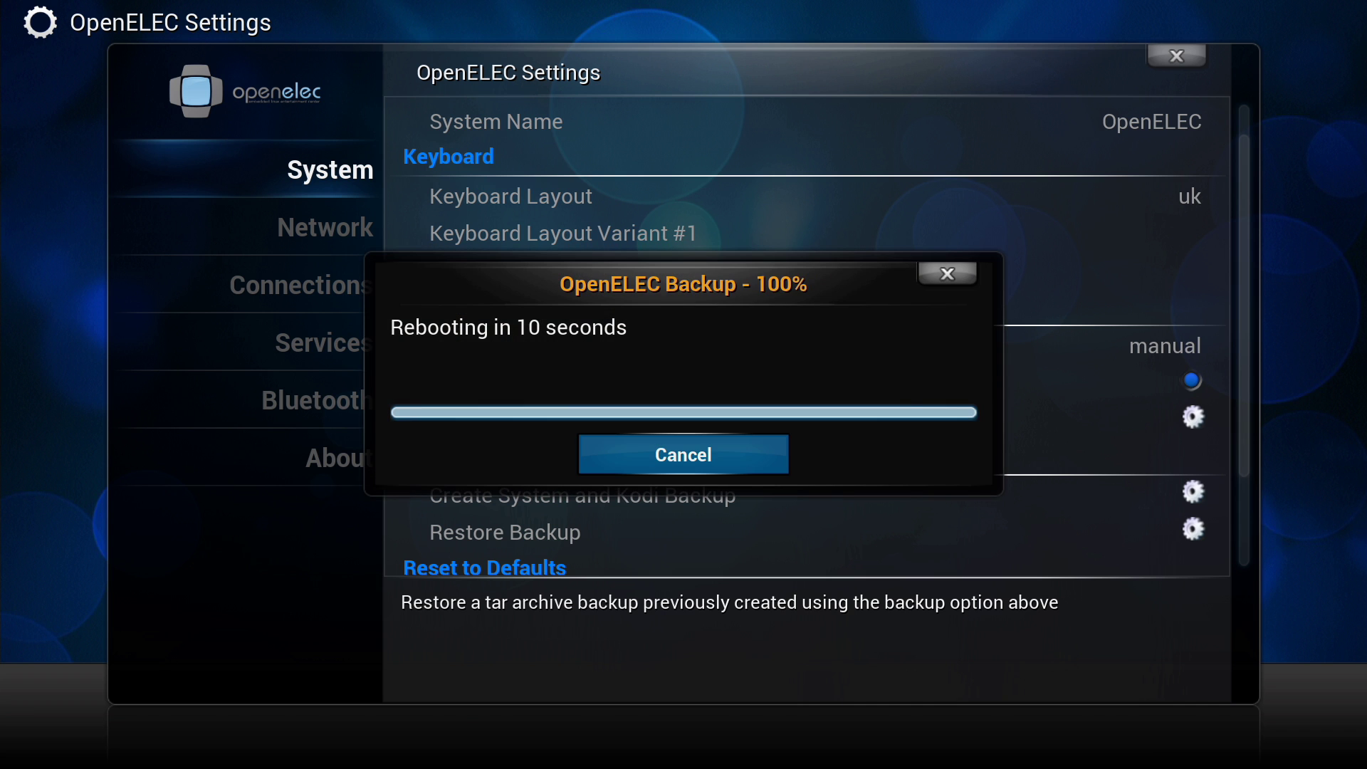